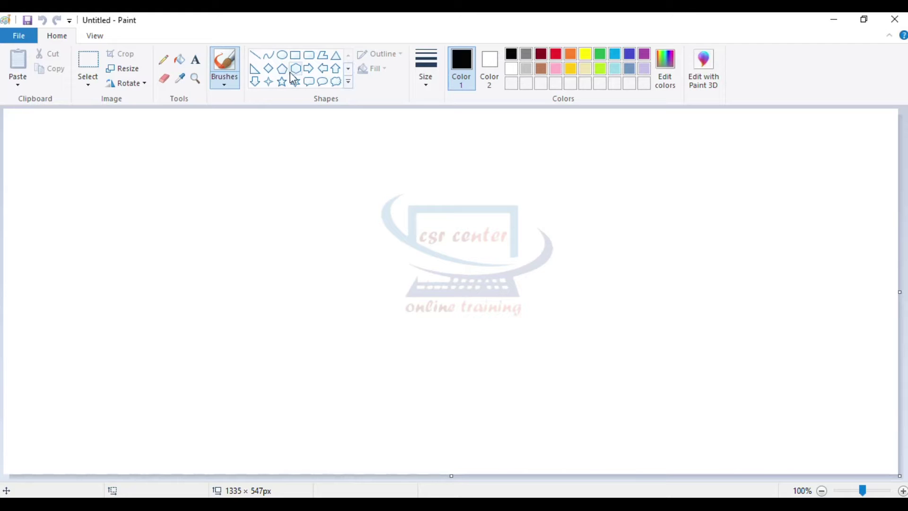
Step: Set up the hexagon shape with red as Color 1, the thickest line size and a solid color outline
left_click(295, 70)
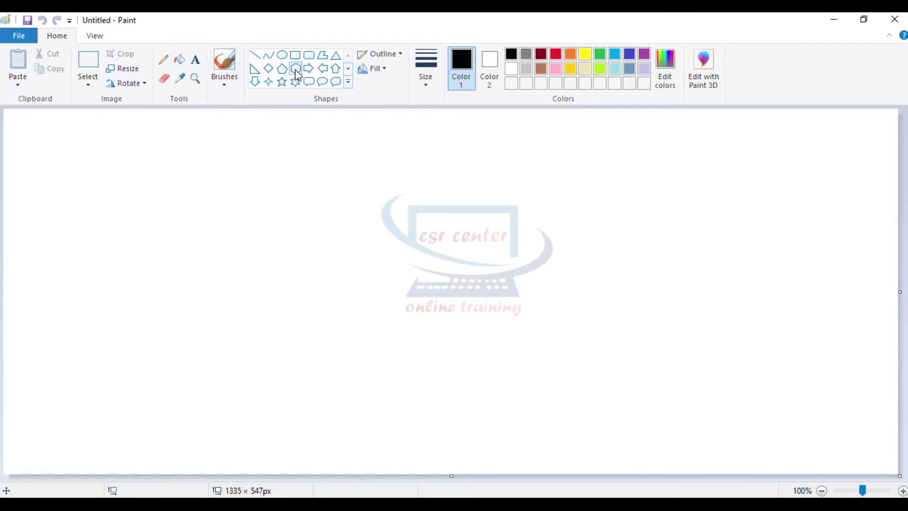
left_click(427, 85)
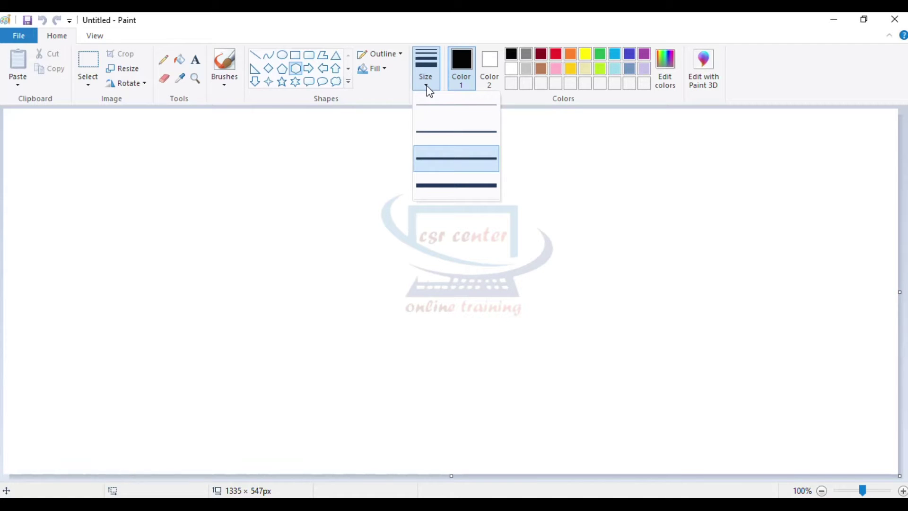
left_click(427, 87)
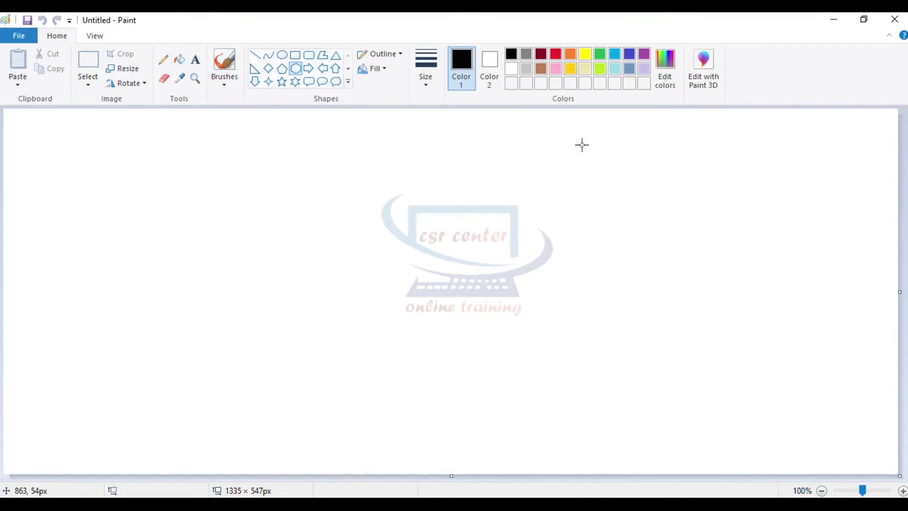
left_click(556, 55)
left_click(402, 53)
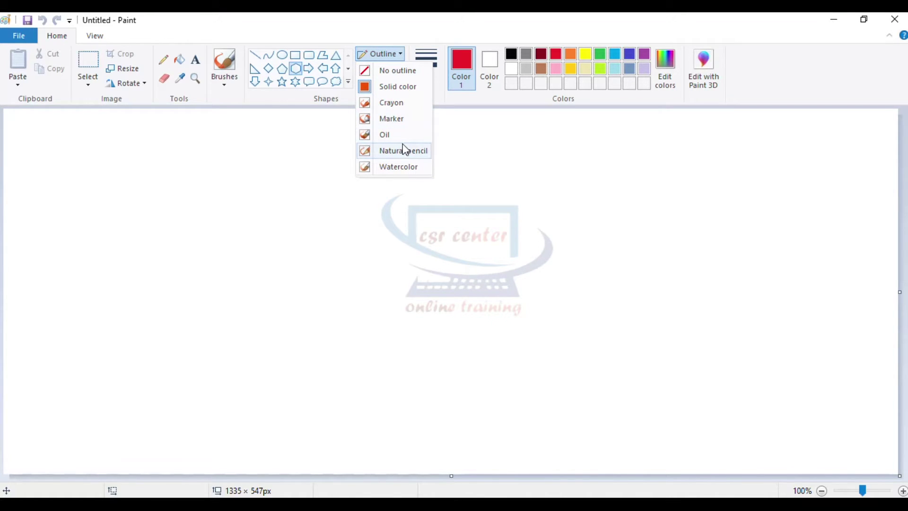
left_click(413, 101)
left_click(430, 87)
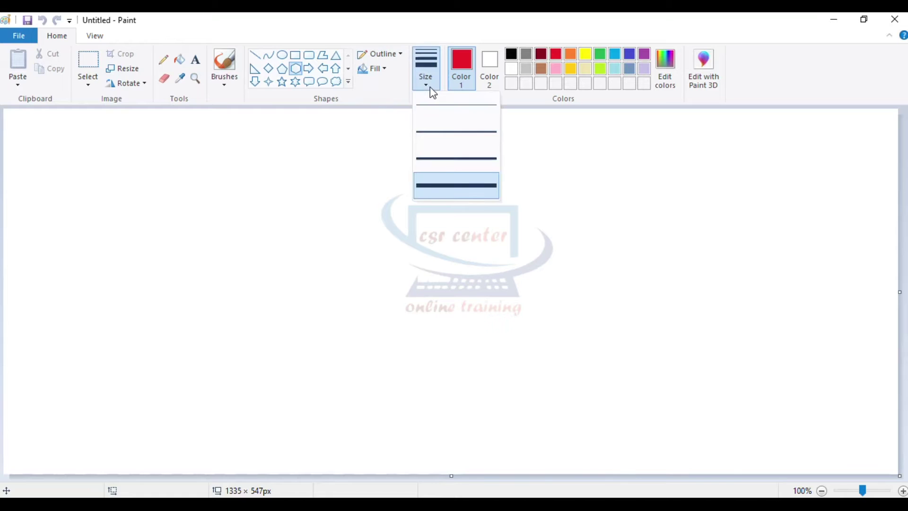
left_click(442, 185)
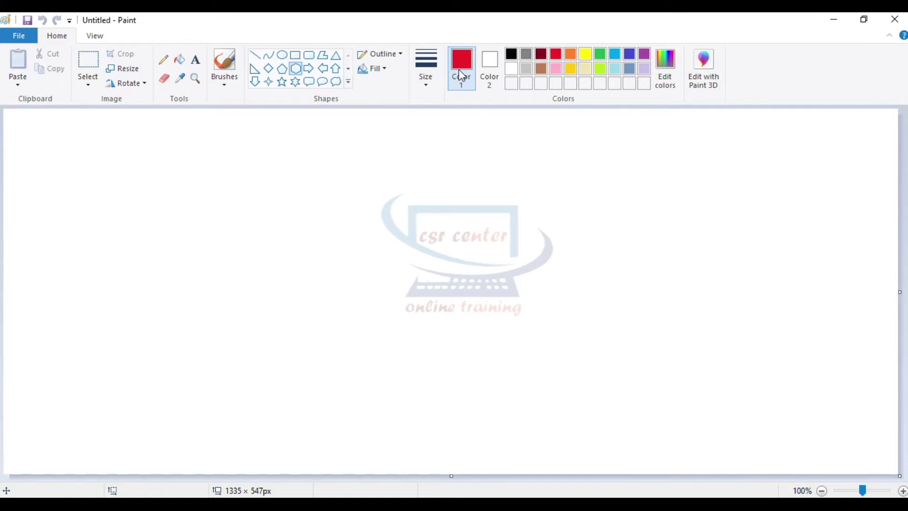
left_click(400, 55)
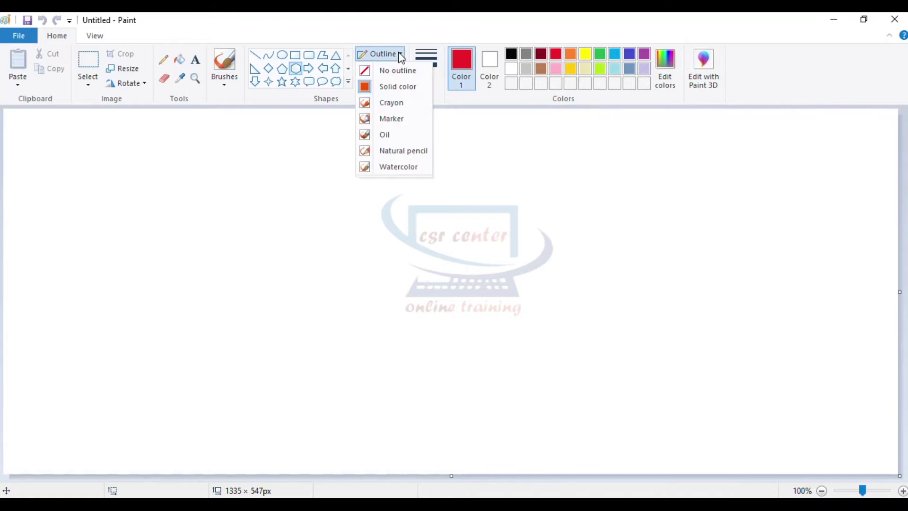
left_click(398, 86)
Step: Draw a hexagon near the canvas's upper-left corner, shift it up and enlarge it to about 209 × 224 px
left_click_drag(48, 151, 170, 291)
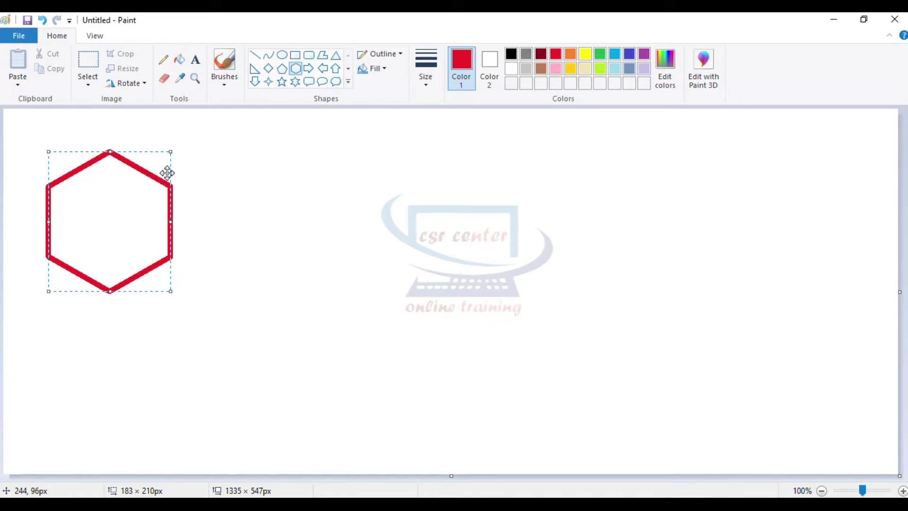
left_click_drag(167, 173, 182, 124)
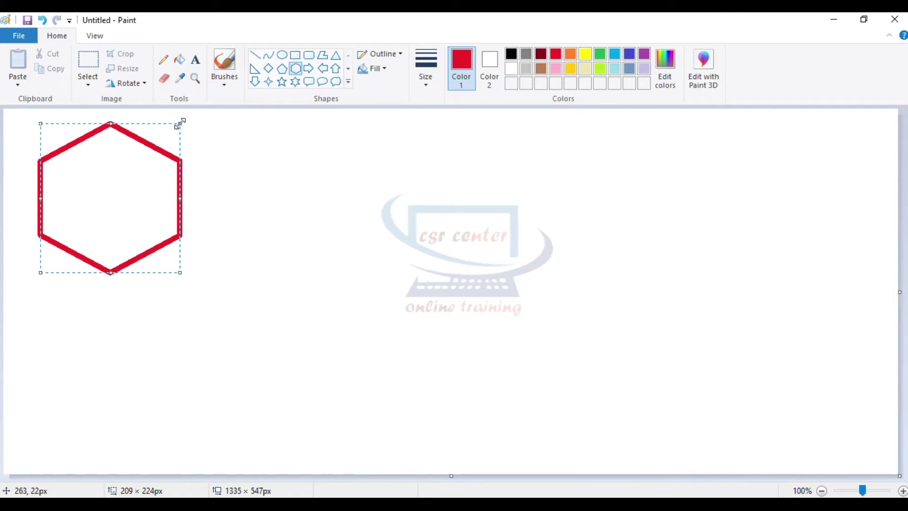
left_click(218, 222)
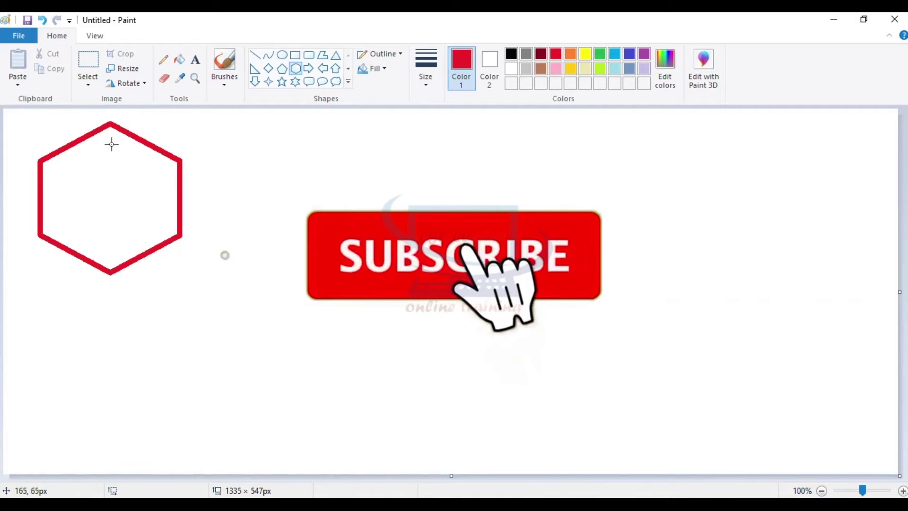
Step: Select the area around the hexagon, move and enlarge it to about 363 × 327 px, and delete it
left_click(88, 64)
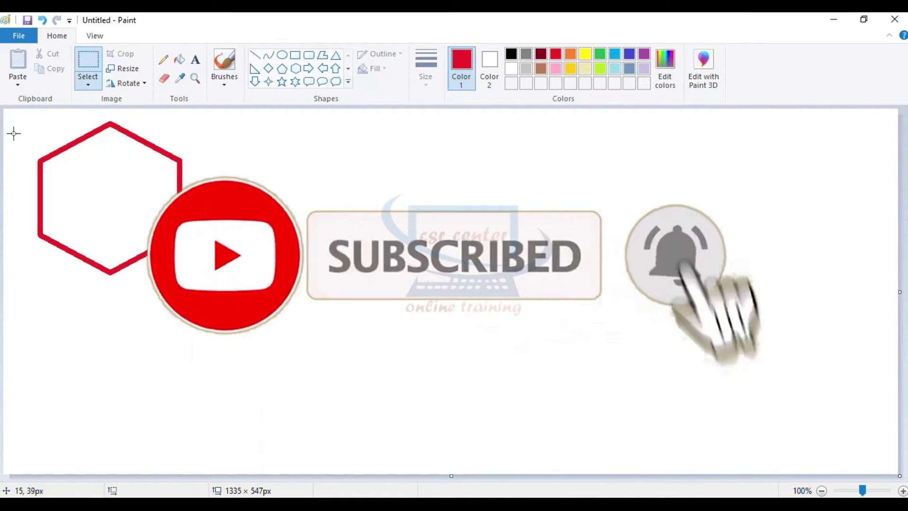
left_click_drag(16, 115, 231, 296)
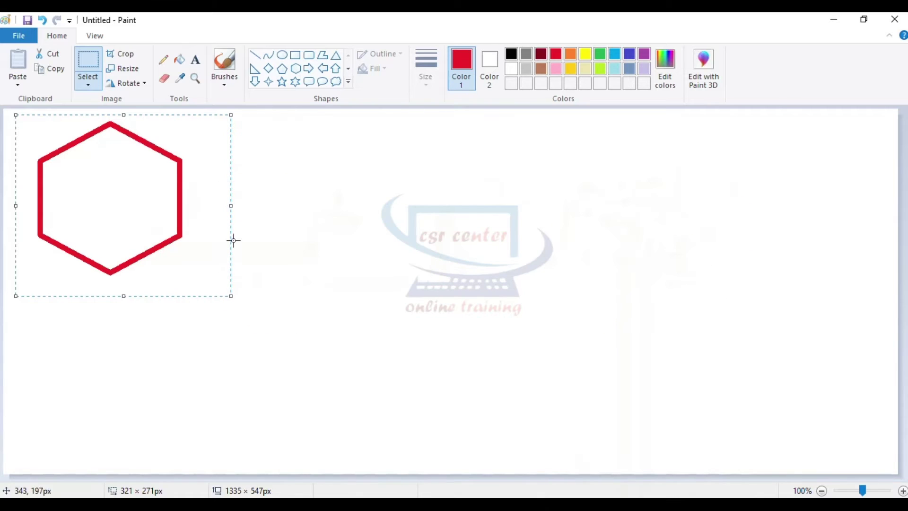
mouse_move(229, 237)
left_mouse_down()
mouse_move(578, 250)
mouse_move(632, 265)
mouse_move(240, 249)
left_mouse_up()
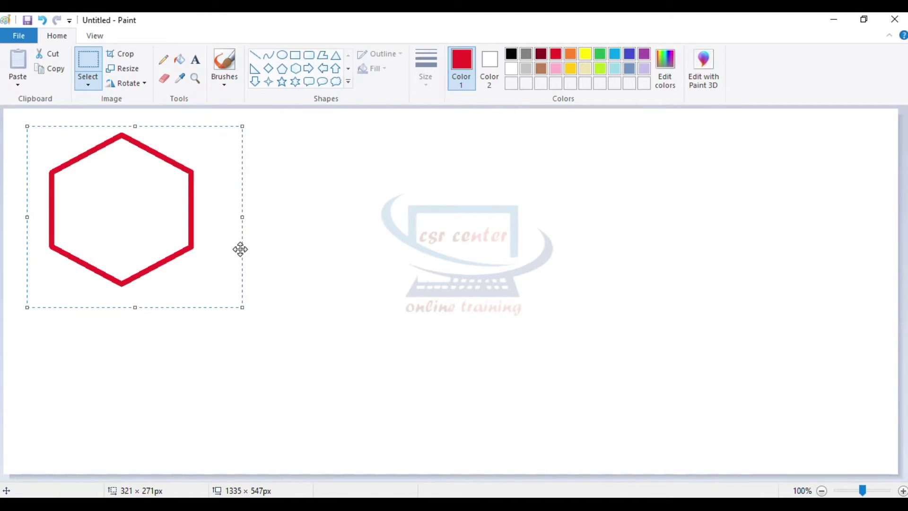
left_click_drag(242, 307, 259, 333)
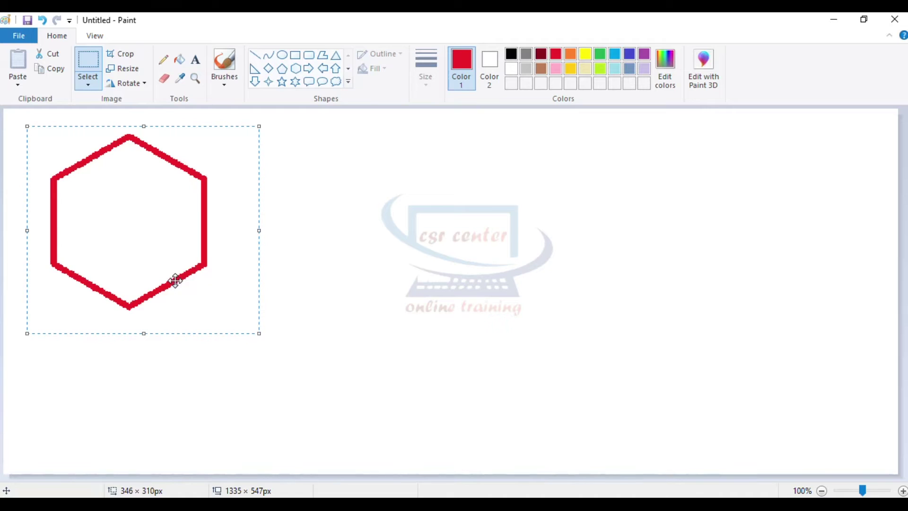
left_click_drag(259, 333, 268, 343)
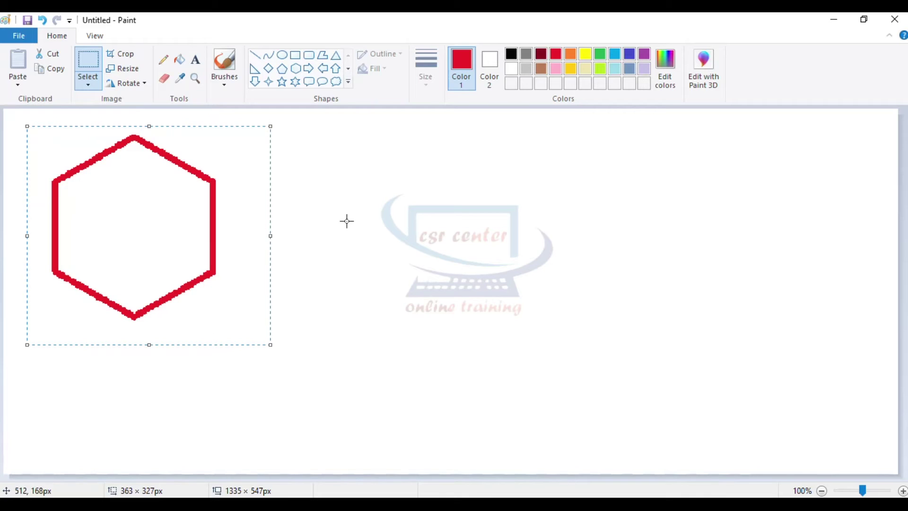
key("Delete")
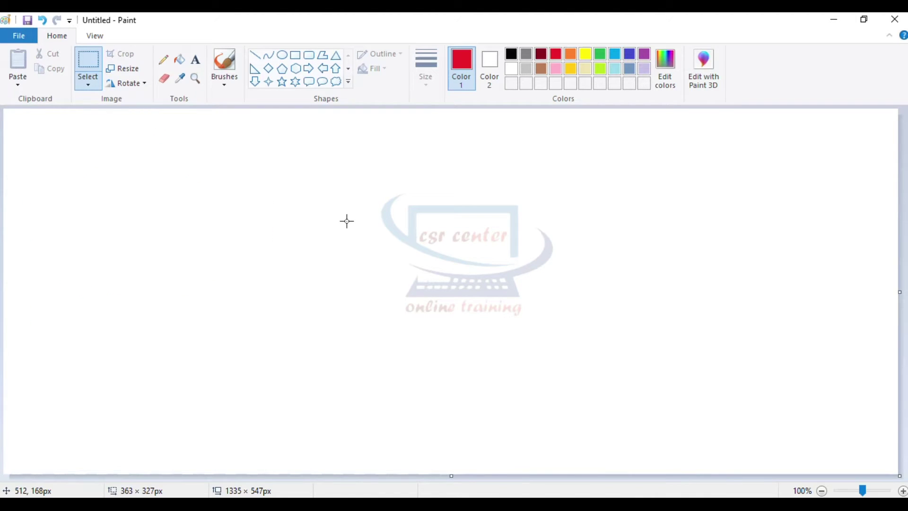
Step: Draw a red solid-outline hexagon of about 191 × 190 px near the canvas's upper-left corner and enlarge it toward that corner
left_click(295, 68)
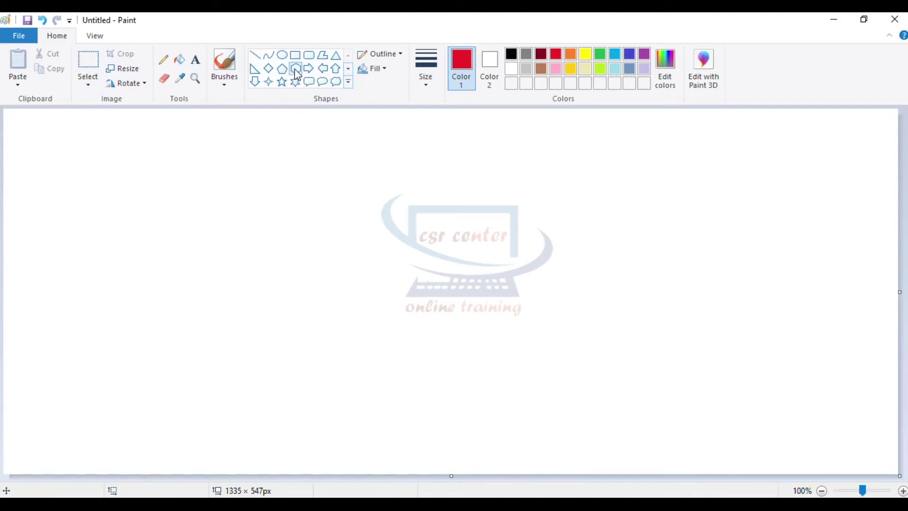
left_click_drag(44, 165, 171, 292)
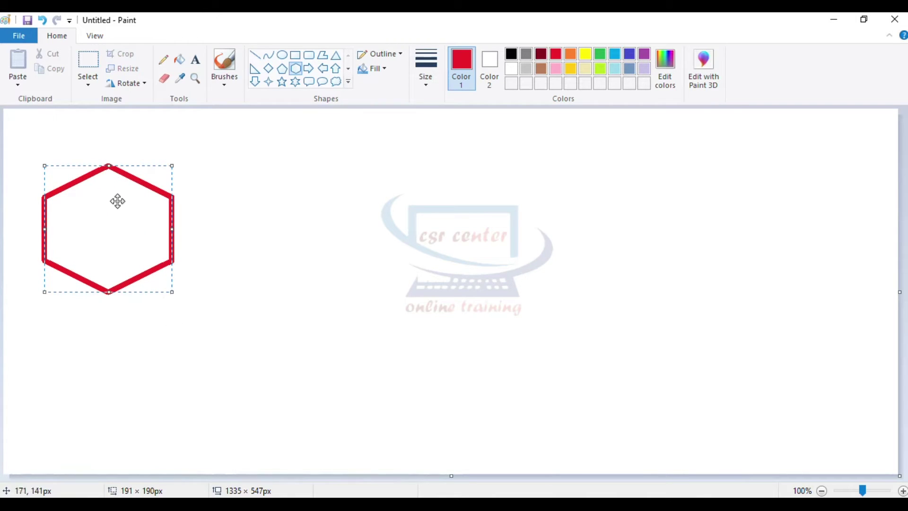
left_click_drag(45, 165, 30, 136)
left_click(202, 295)
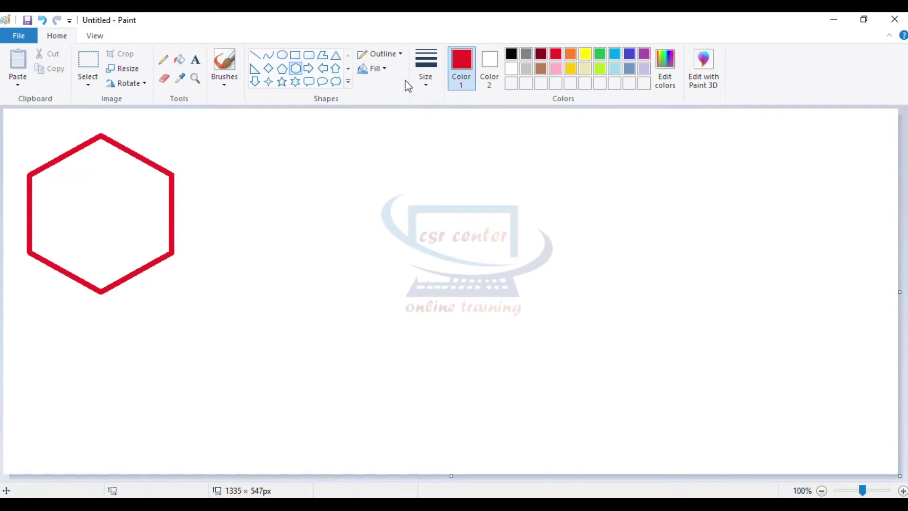
Step: Draw a crayon-outlined hexagon right of the first one, then move it up and resize it to about 223 × 242 px
left_click(402, 54)
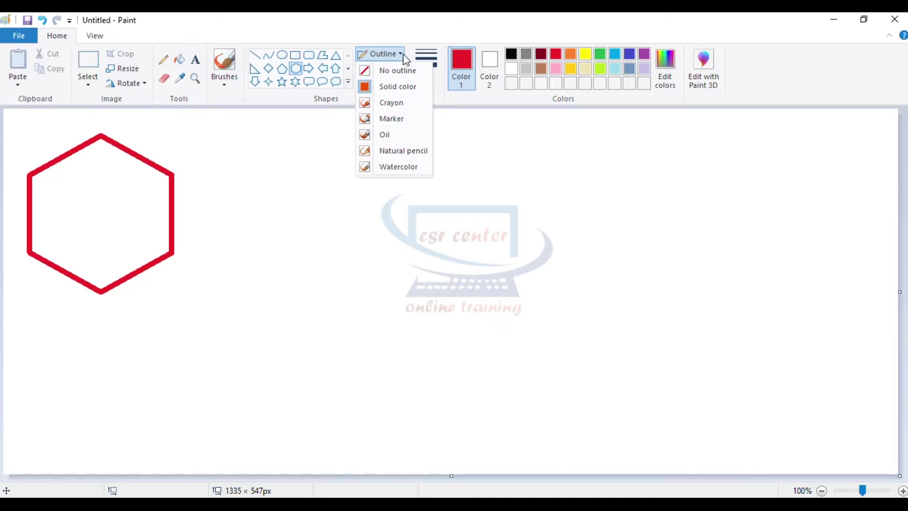
left_click(403, 103)
left_click_drag(241, 157, 395, 328)
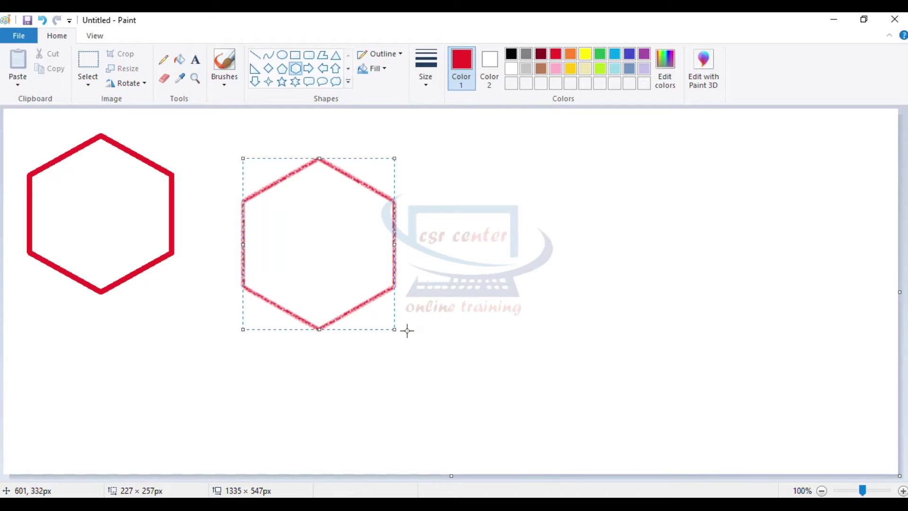
left_click_drag(349, 258, 342, 228)
left_click_drag(385, 298, 383, 288)
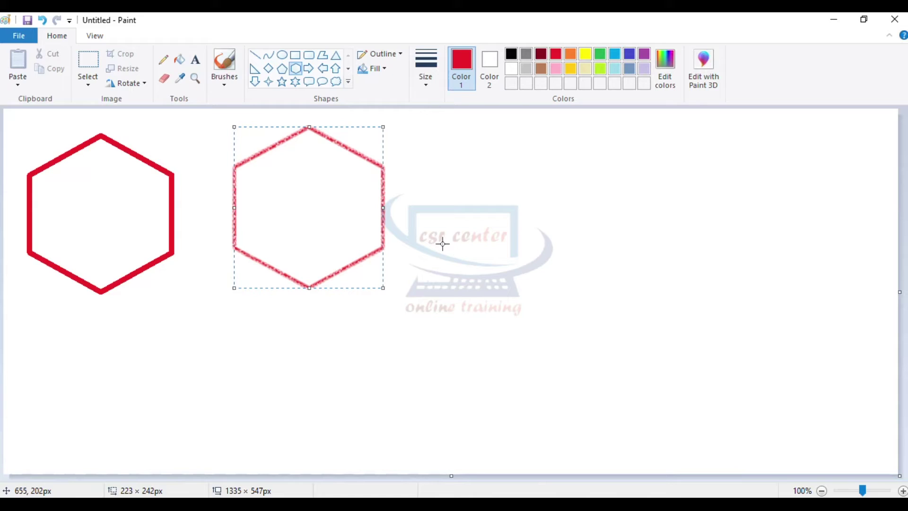
Step: Draw a hexagon with a marker outline to the right of the crayon one
left_click(384, 53)
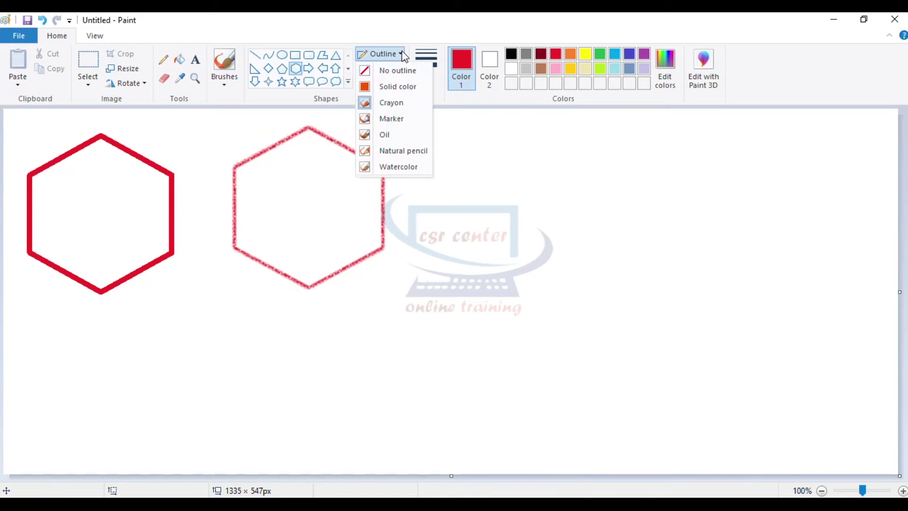
left_click(392, 118)
mouse_move(446, 146)
left_mouse_down()
mouse_move(495, 259)
mouse_move(570, 280)
mouse_move(597, 304)
left_mouse_up()
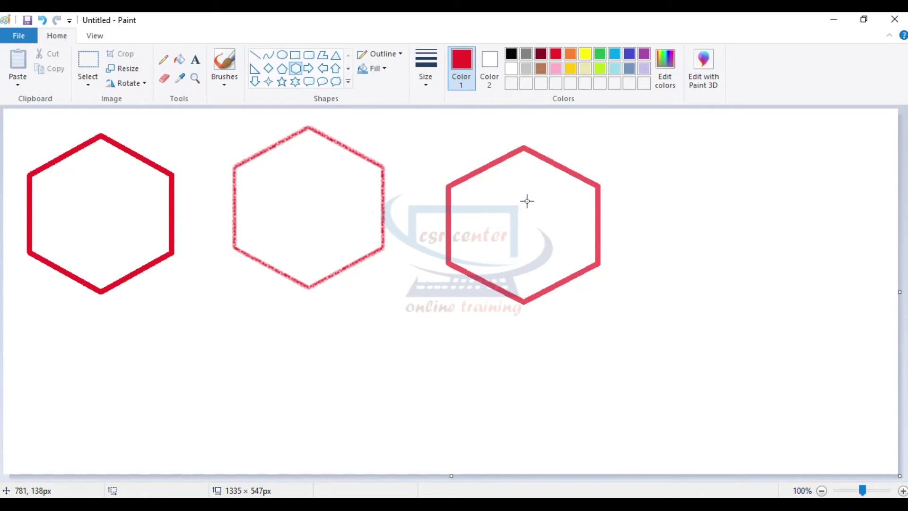
Step: Draw a hexagon with an oil outline to the right of the marker one
left_click(403, 55)
left_click(398, 166)
left_click_drag(673, 151, 833, 325)
Step: Draw a hexagon with a natural pencil outline below the solid-outline one
left_click(402, 55)
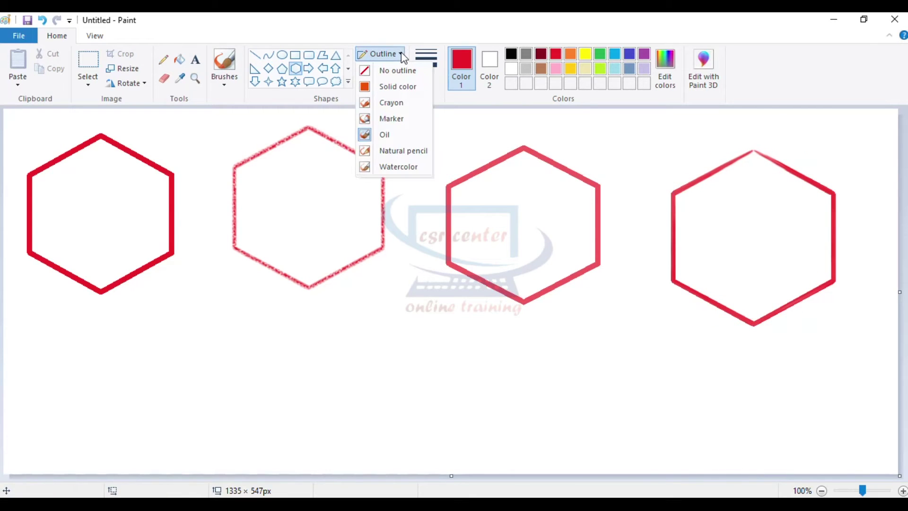
left_click(406, 151)
mouse_move(36, 329)
left_mouse_down()
mouse_move(106, 430)
mouse_move(197, 450)
mouse_move(177, 461)
left_mouse_up()
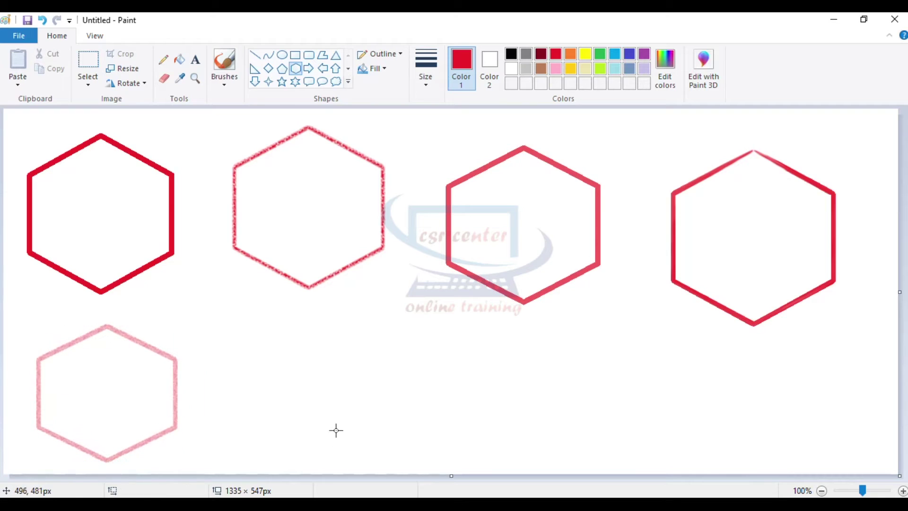
Step: Draw a hexagon with a watercolor outline in the lower row, right of the natural pencil one, and deselect it
left_click(402, 53)
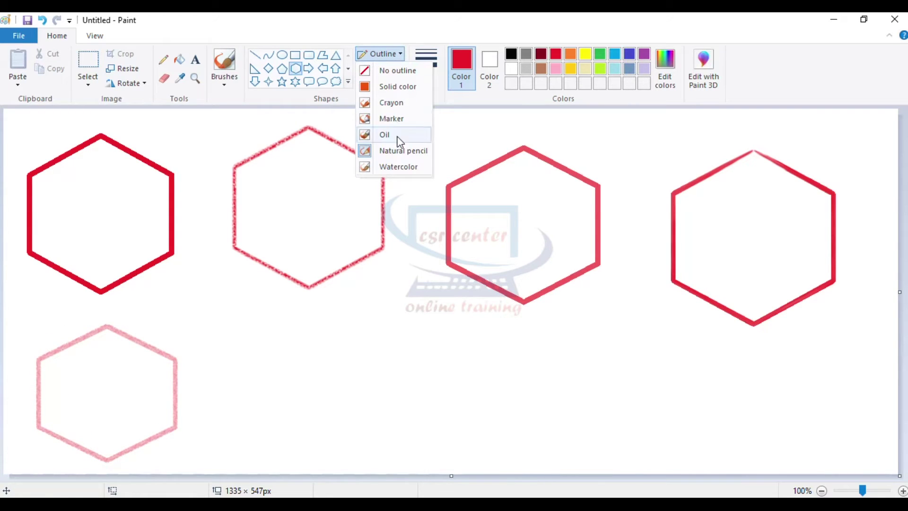
left_click(401, 167)
left_click_drag(323, 323, 439, 452)
left_click(517, 325)
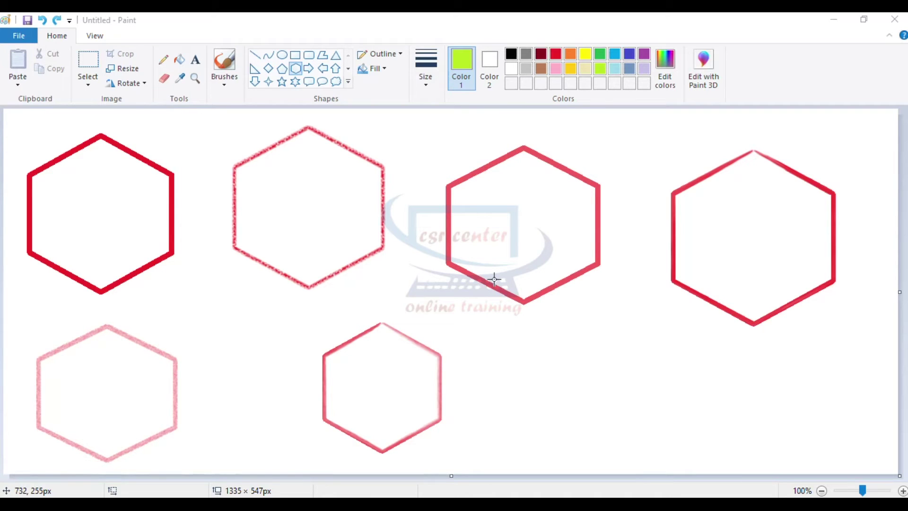
Step: Fill the solid-outline hexagon with blue-gray and the crayon-outlined hexagon with green
left_click(179, 60)
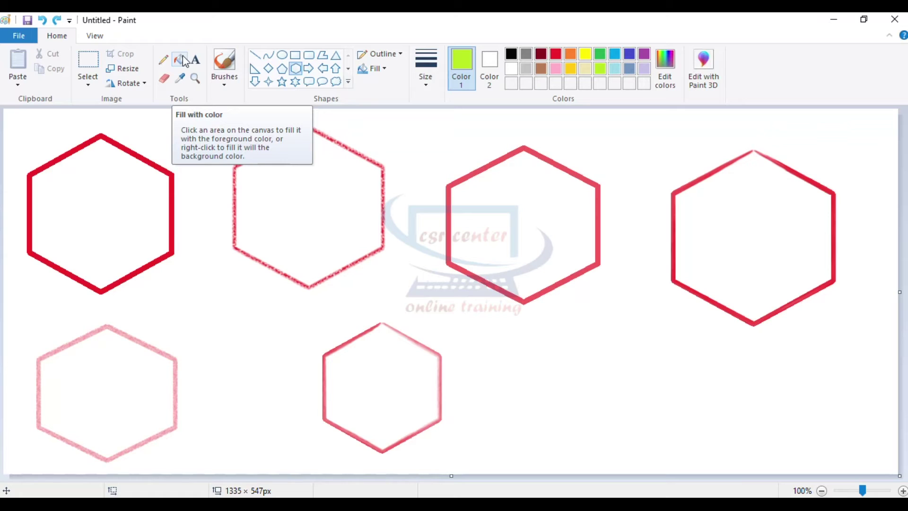
left_click(185, 61)
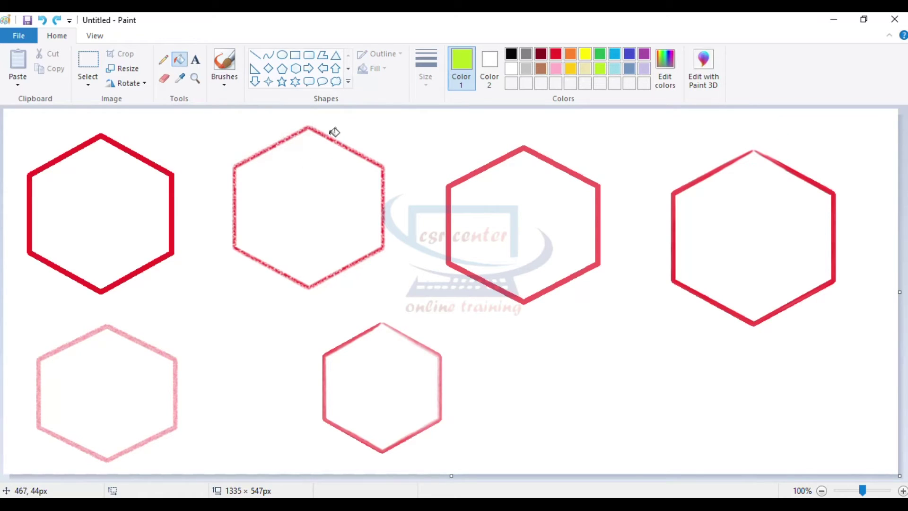
left_click(629, 69)
left_click(109, 224)
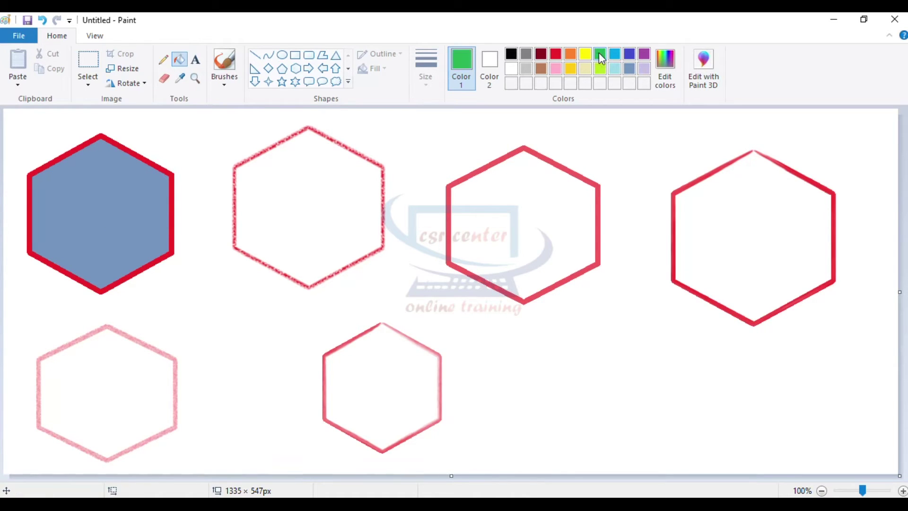
left_click(343, 182)
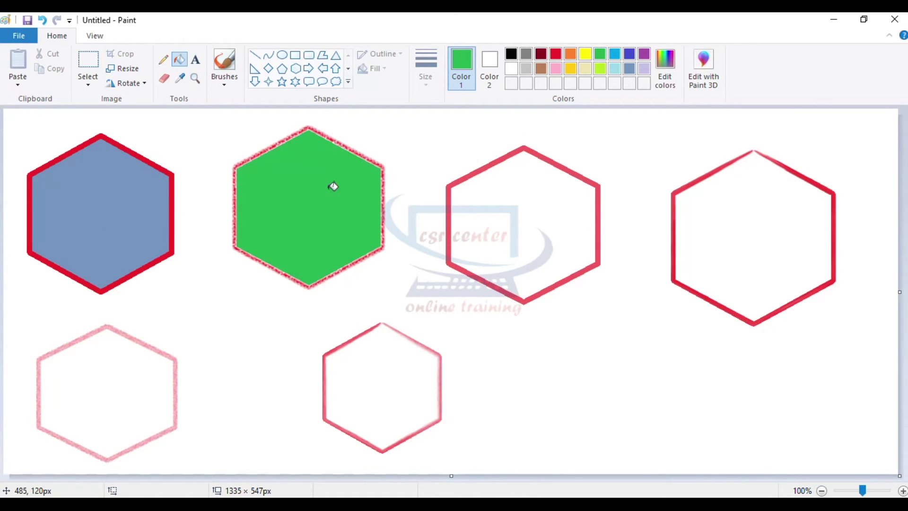
Step: Fill the marker-outlined hexagon with indigo and the oil-outlined hexagon with rose
left_click(629, 54)
left_click(543, 213)
left_click(555, 69)
left_click(758, 202)
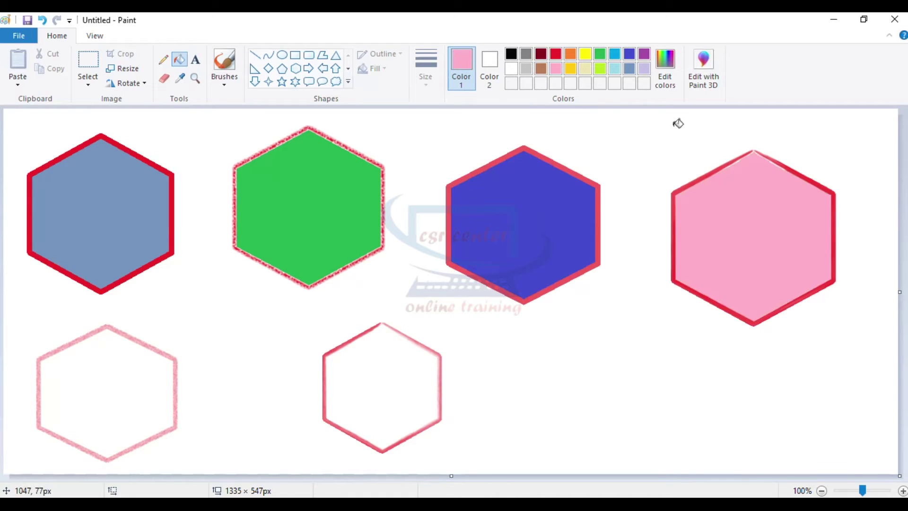
Step: Fill the watercolor-outlined hexagon with lavender and the natural pencil hexagon with light yellow
left_click(643, 68)
left_click(414, 346)
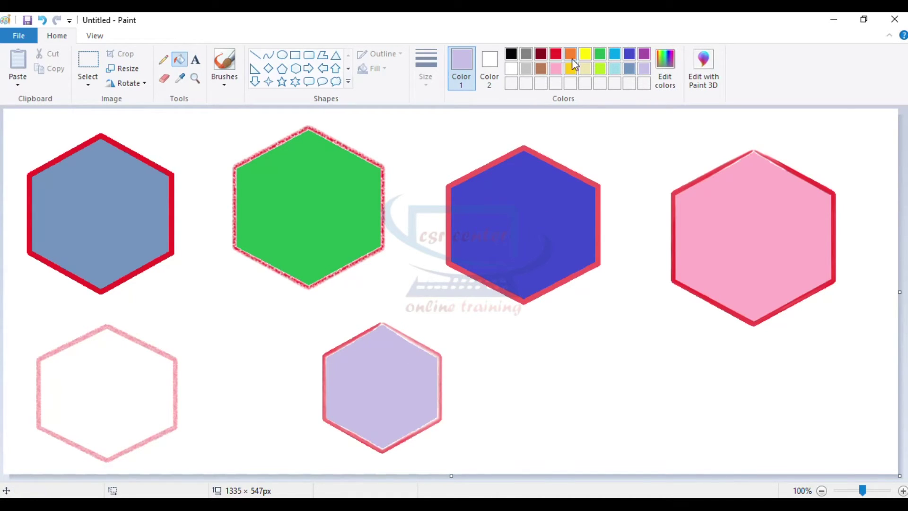
left_click(583, 70)
left_click(131, 396)
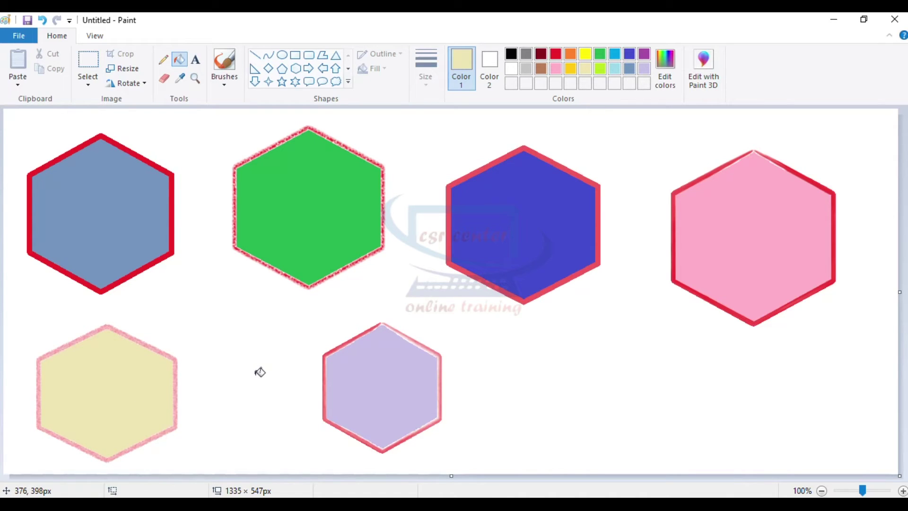
Step: Handwrite INDIA in capital letters across the hexagons in dark red, using the Pencil at its thickest size
left_click(163, 60)
left_click(430, 83)
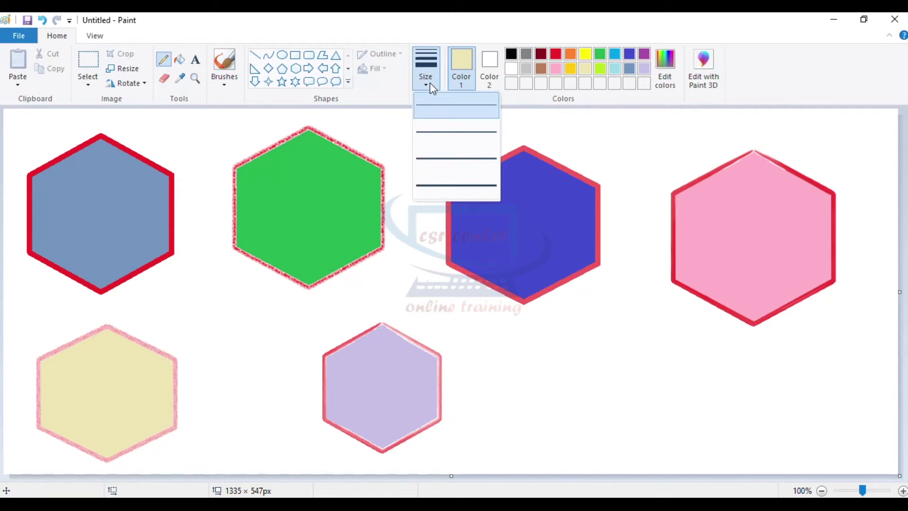
left_click(432, 186)
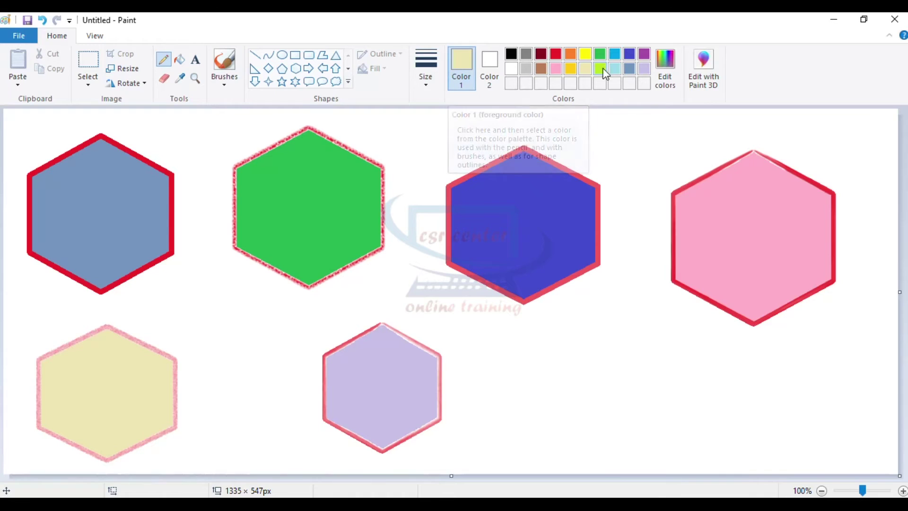
left_click(542, 55)
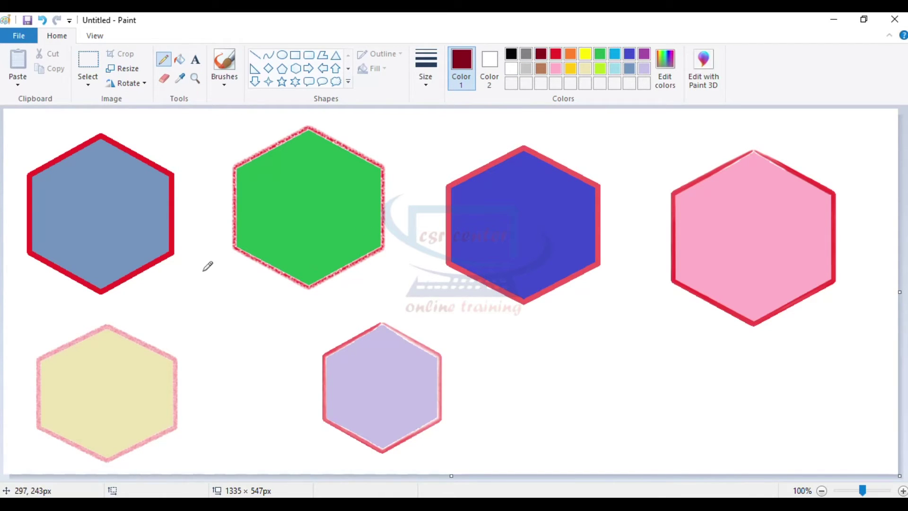
left_click_drag(193, 272, 195, 346)
left_click_drag(163, 282, 224, 260)
left_click_drag(176, 353, 230, 340)
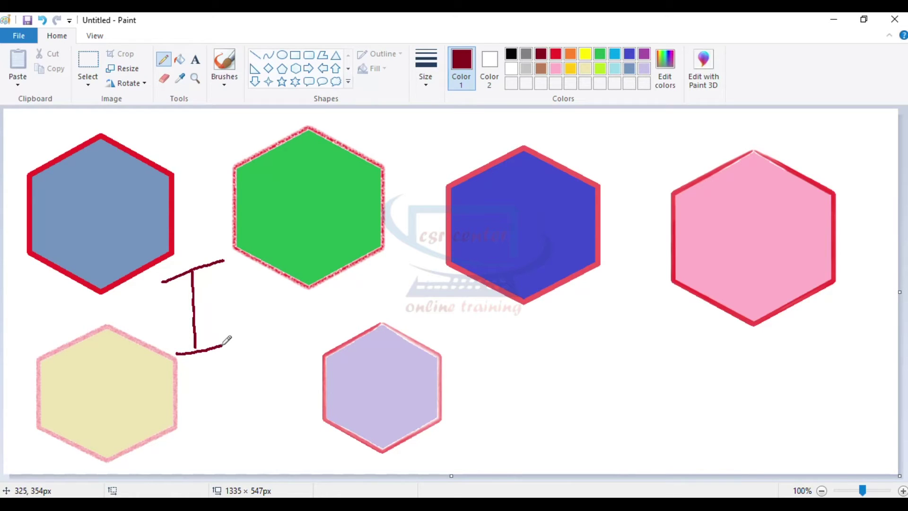
left_click_drag(281, 261, 280, 340)
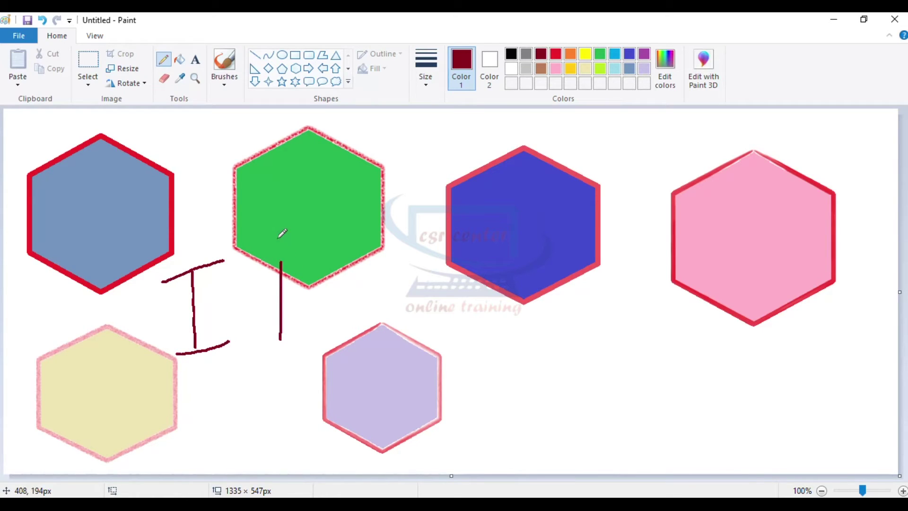
mouse_move(281, 262)
left_mouse_down()
mouse_move(331, 296)
mouse_move(363, 266)
mouse_move(362, 245)
left_mouse_up()
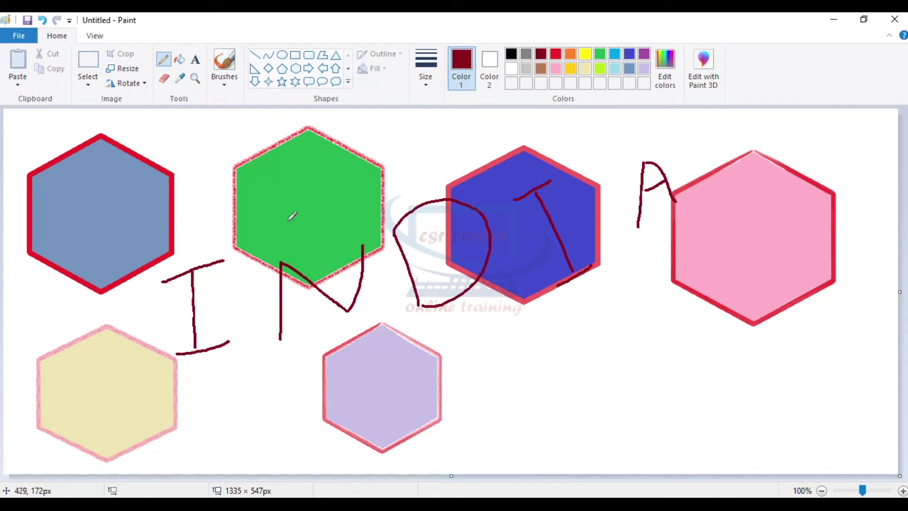
Step: Start a text box over the lavender hexagon and set its font to Times New Roman
left_click(197, 62)
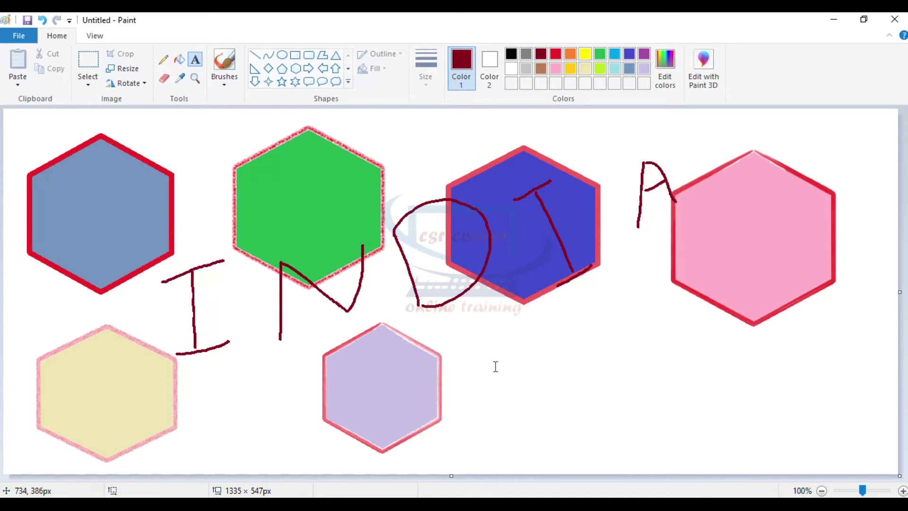
left_click(402, 382)
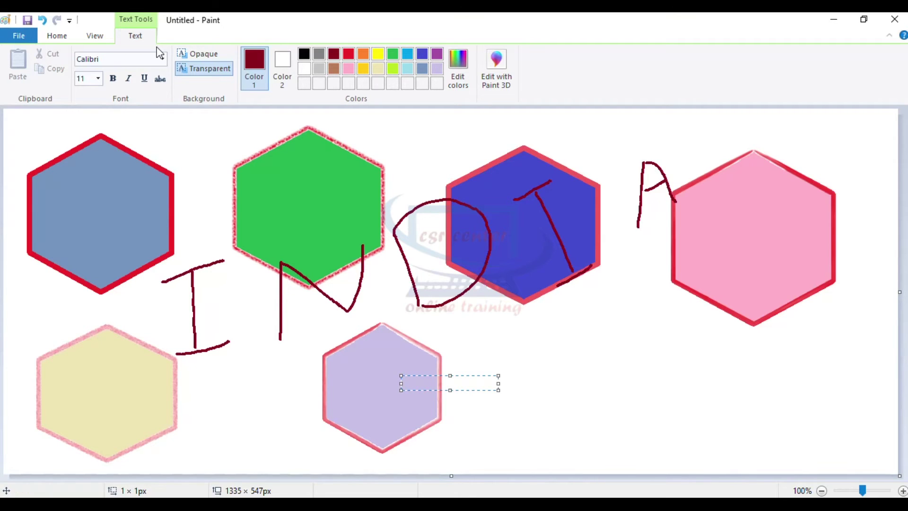
left_click(162, 58)
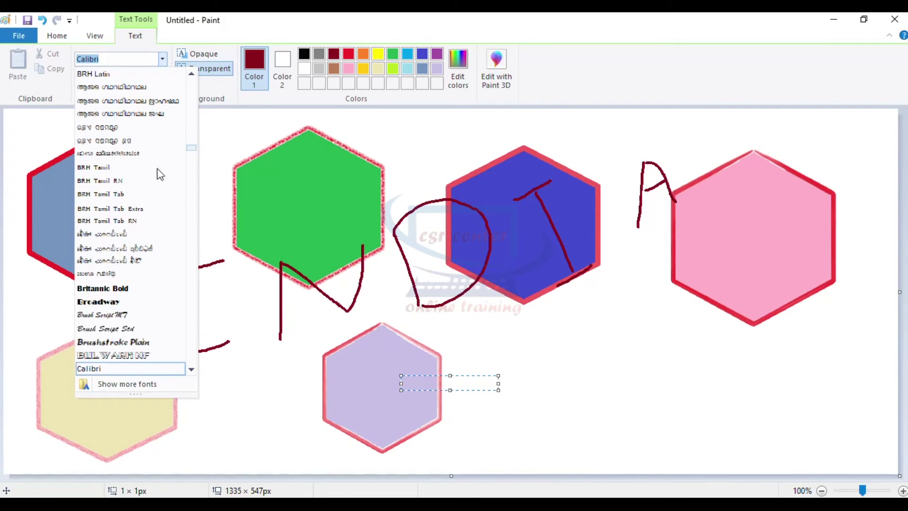
type("T")
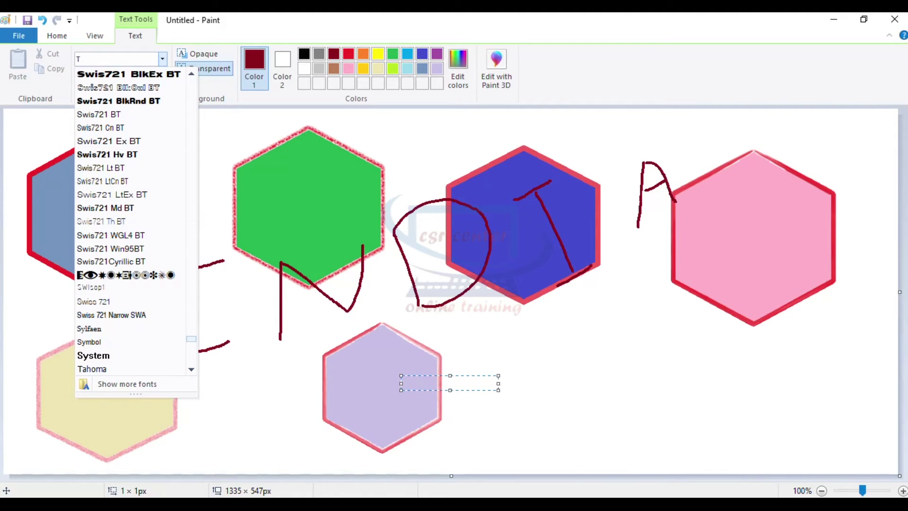
type("oimes New Roman")
key("Return")
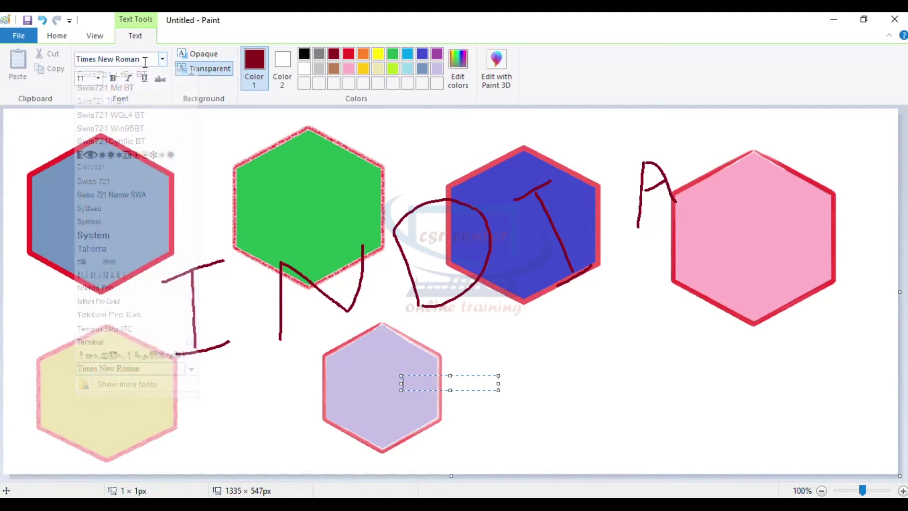
Step: Format the text as bold italic at size 48 in red
left_click(112, 78)
left_click(128, 79)
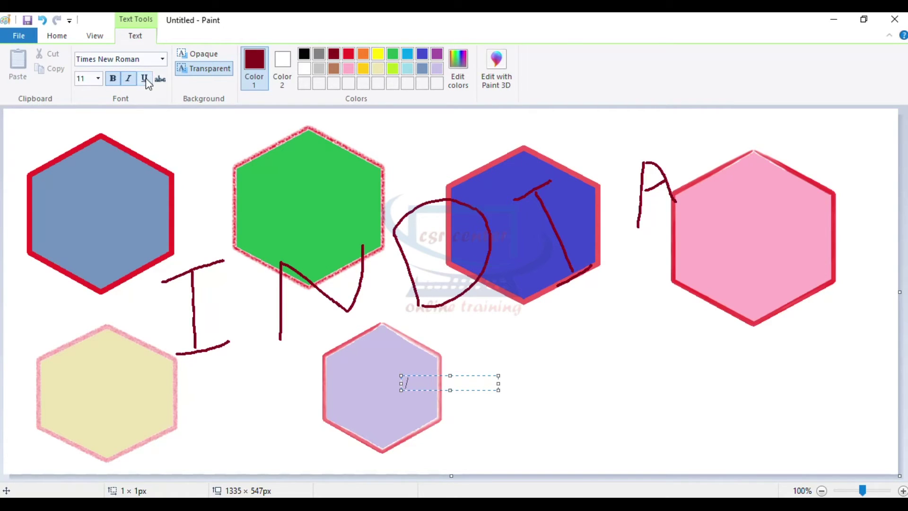
left_click(98, 79)
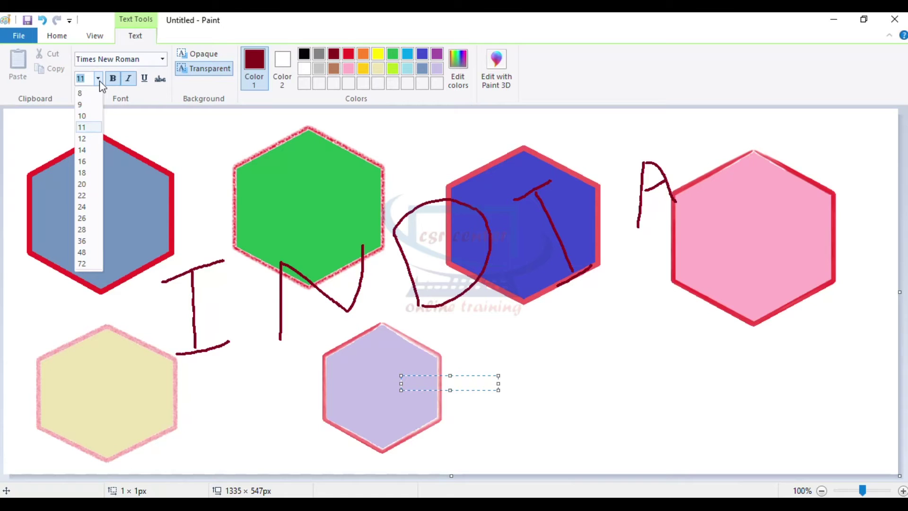
left_click(83, 253)
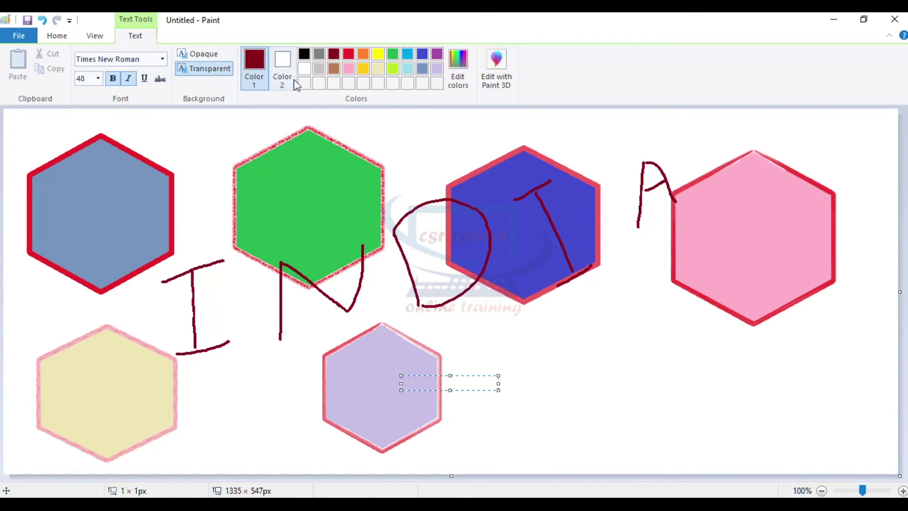
left_click(349, 54)
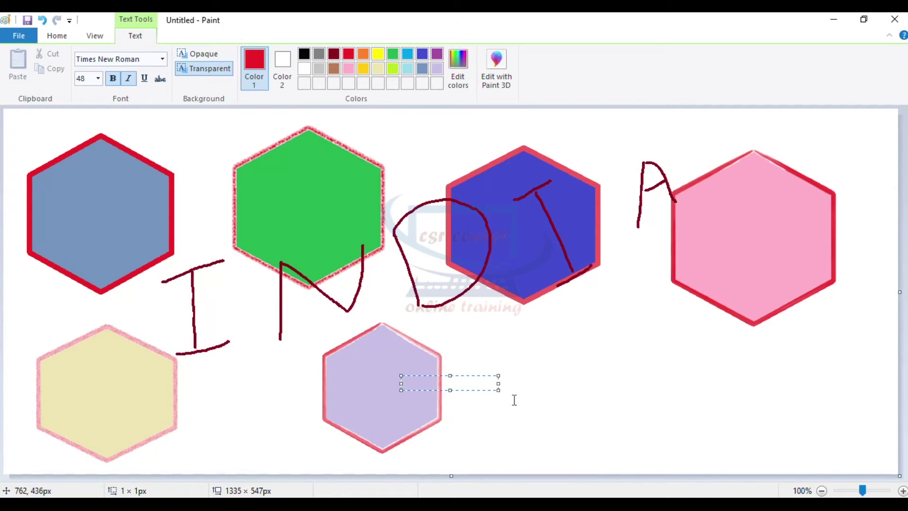
Step: Enter CSR CENTER and enlarge the text box to about 441 × 155 px so the words fit on one line
type("CENTER")
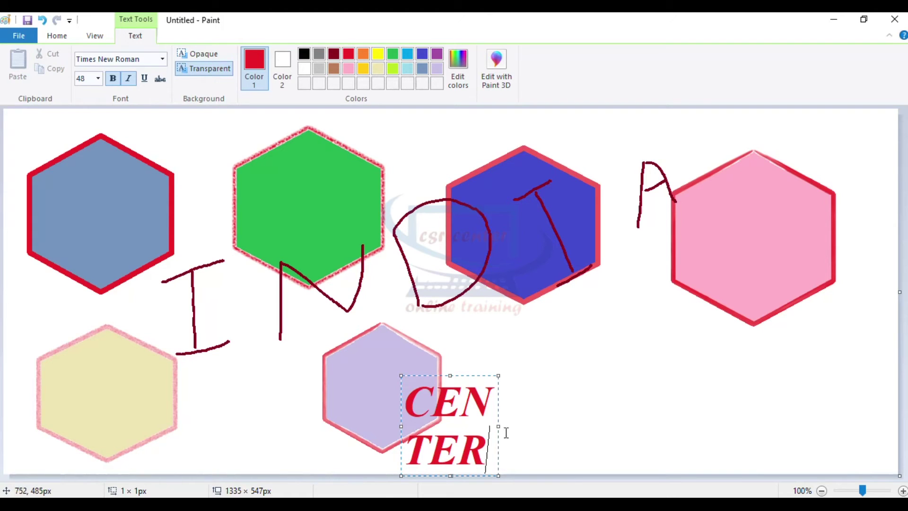
left_click_drag(497, 427, 693, 410)
left_click_drag(594, 375, 594, 289)
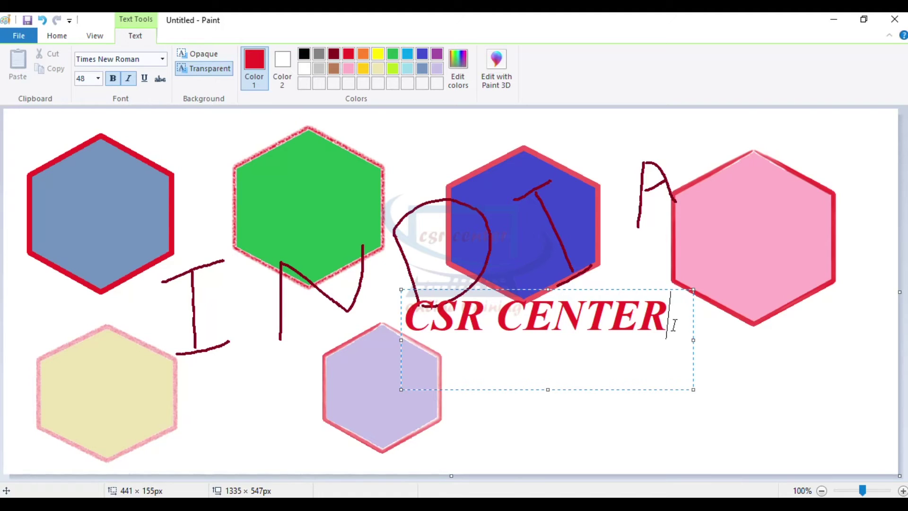
Step: Restyle the CSR CENTER text in Wide Latin at size 72, enlarge its box to about 1006 × 273 px, and commit it
left_click_drag(674, 326, 413, 323)
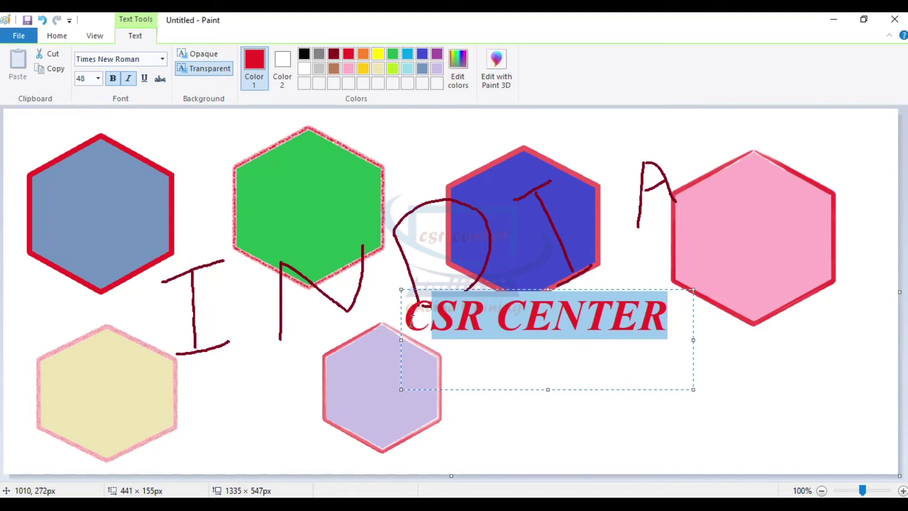
scroll(165, 58, "down", 1)
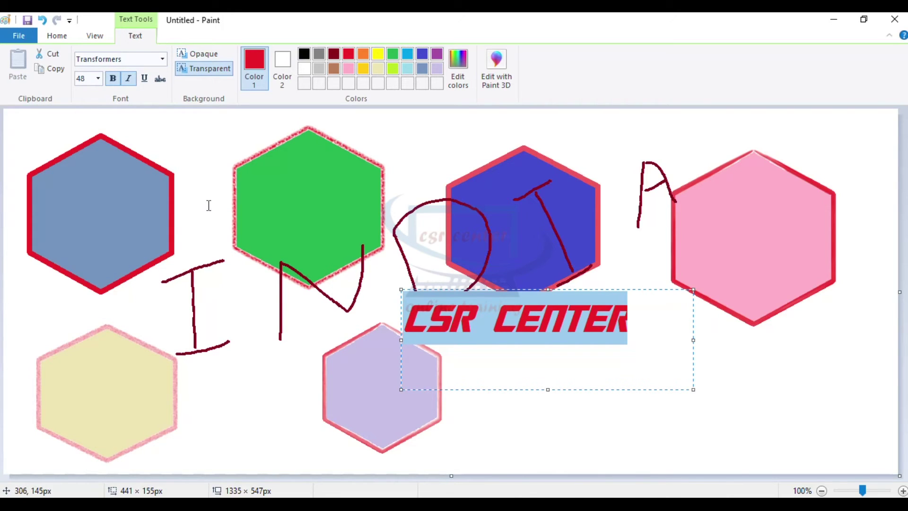
left_click(97, 78)
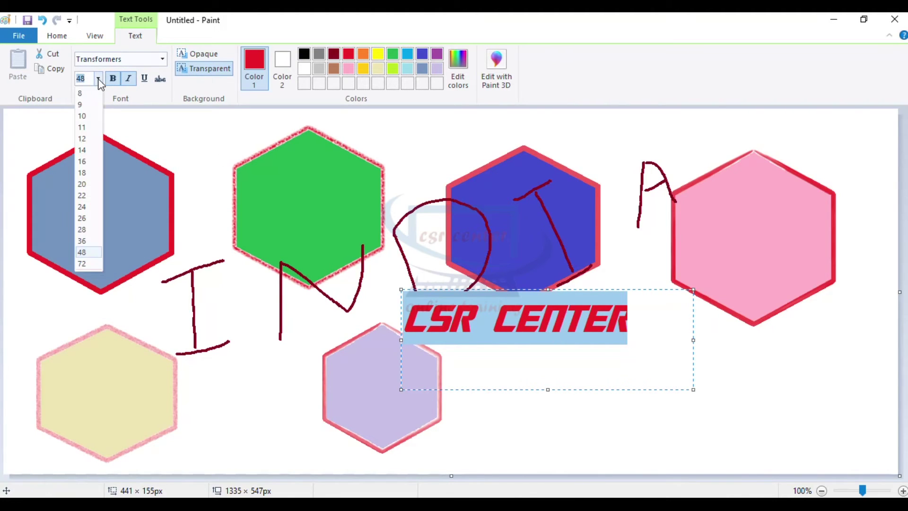
left_click(82, 264)
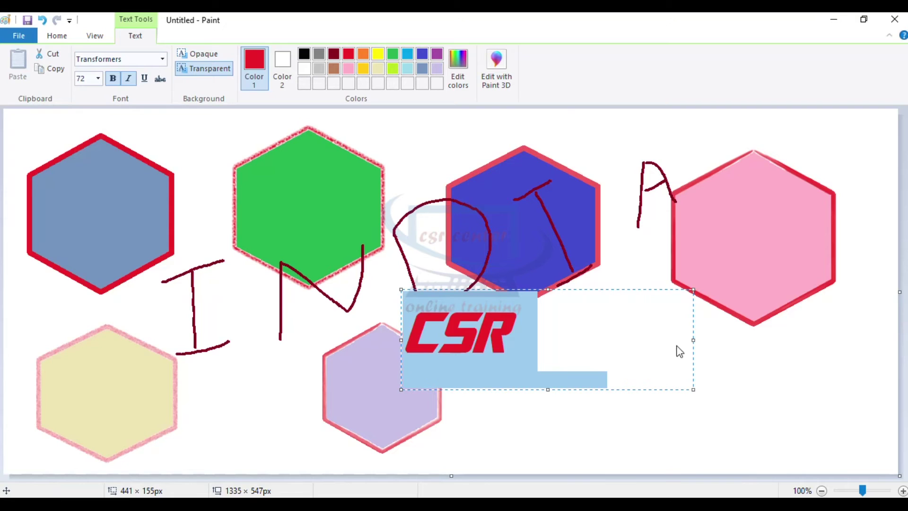
left_click_drag(697, 340, 848, 340)
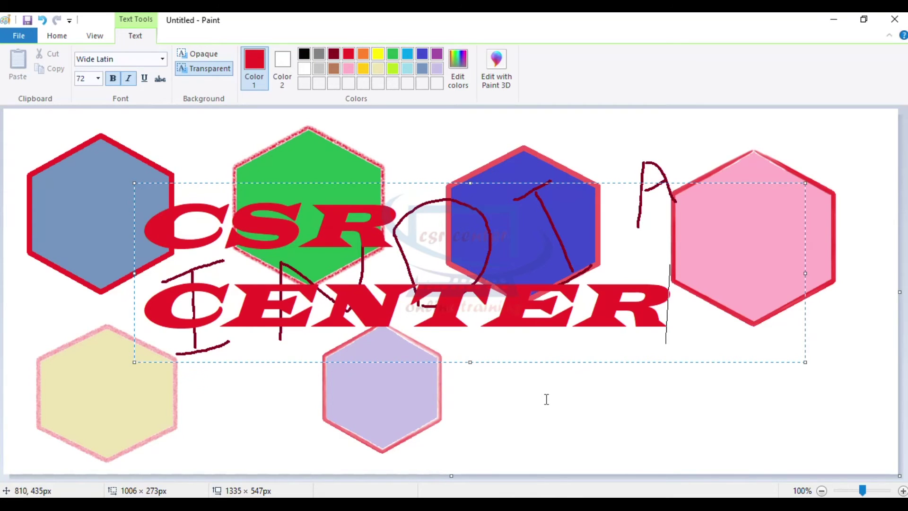
left_click(660, 427)
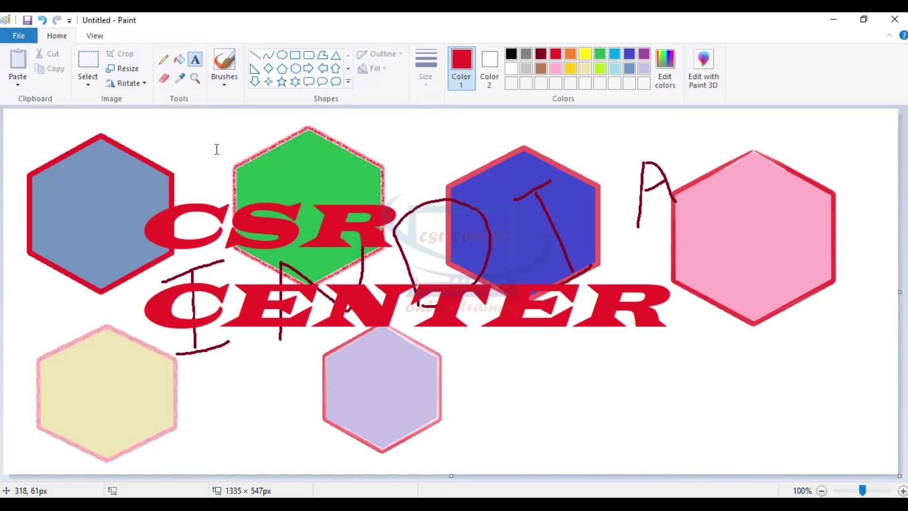
Step: Fill the letters of CSR with black for the C, indigo for the S and purple for the R
left_click(179, 59)
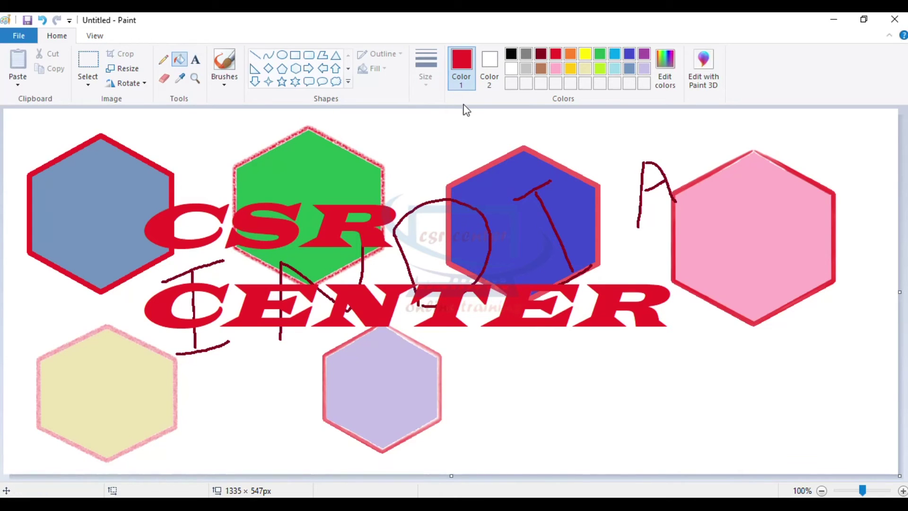
left_click(511, 53)
left_click(169, 229)
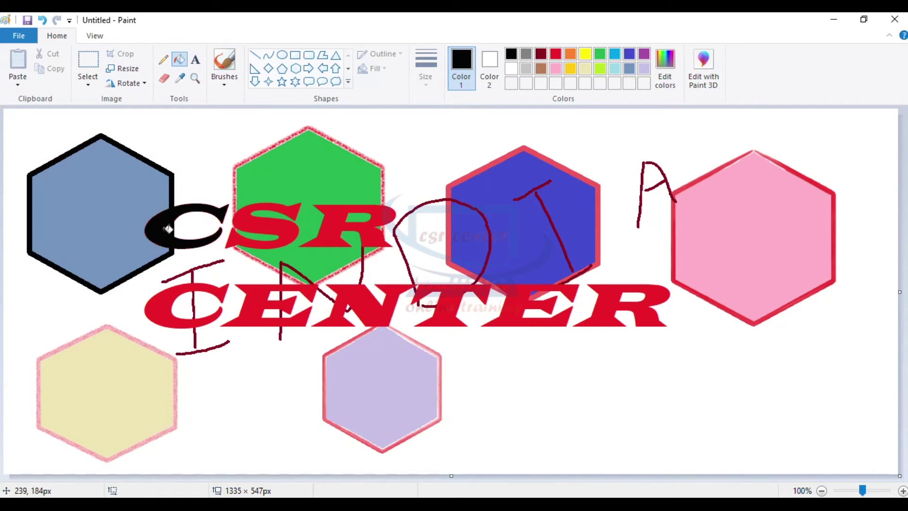
left_click(629, 53)
left_click(267, 226)
left_click(643, 53)
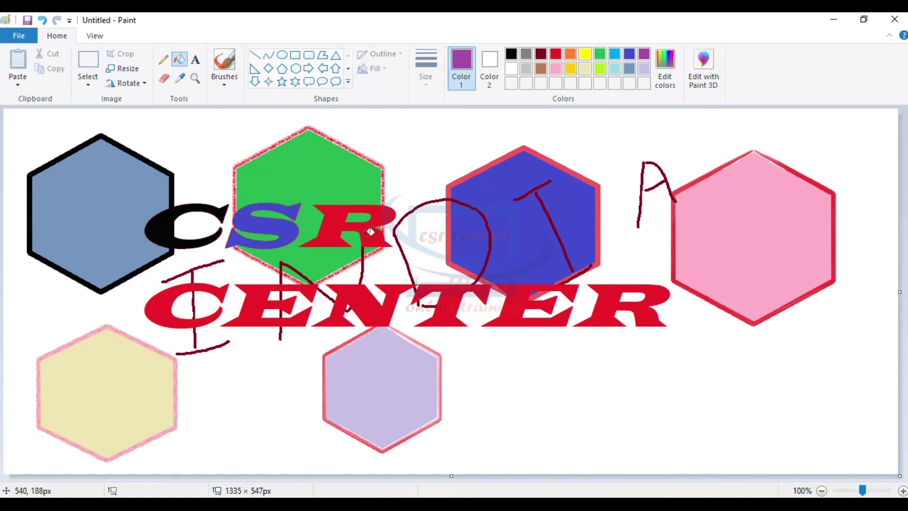
left_click(370, 232)
Step: Fill the letters of CENTER in order with gray, rose, lime, gold, brown and purple
left_click(531, 54)
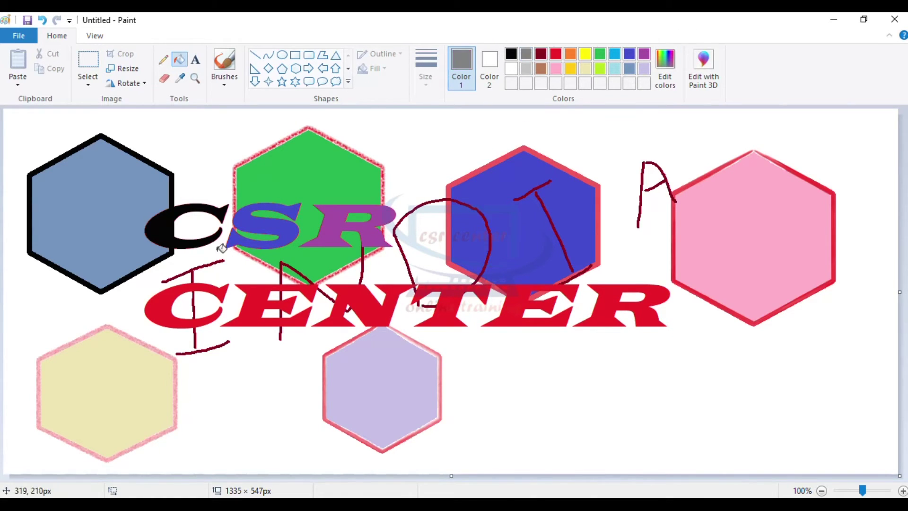
left_click(166, 306)
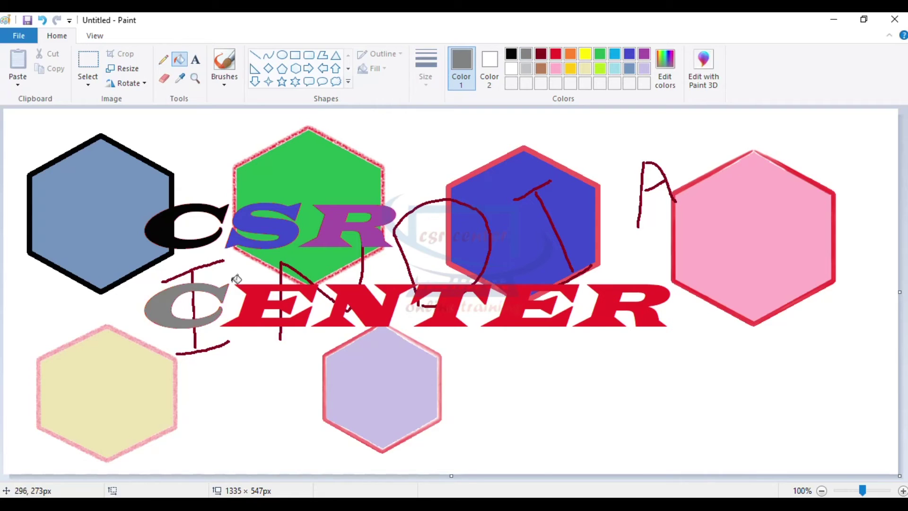
left_click(526, 69)
left_click(556, 68)
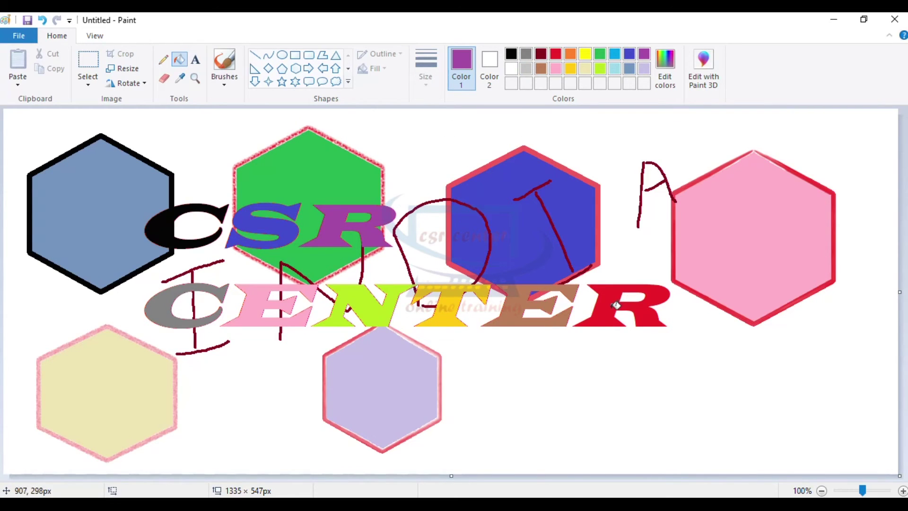
left_click(636, 313)
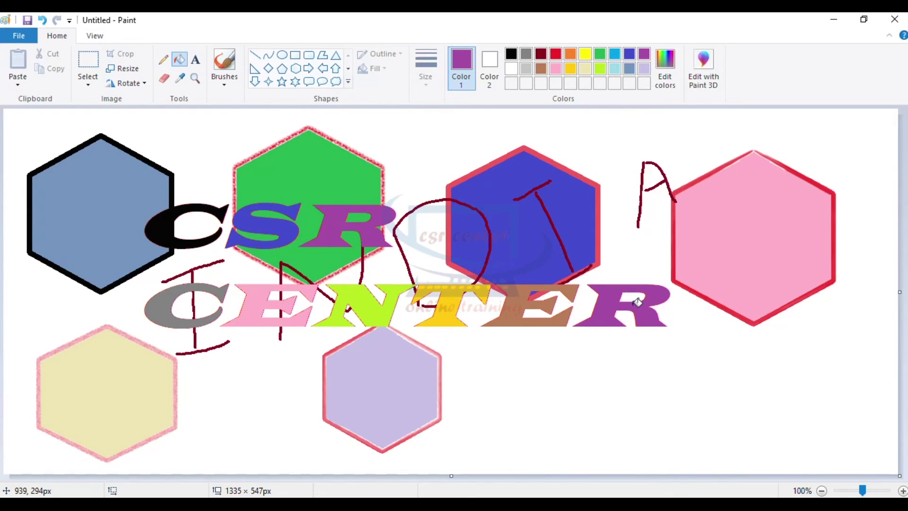
Step: Enlarge the Eraser and erase the upper parts of the blue-gray and green hexagons
left_click(165, 78)
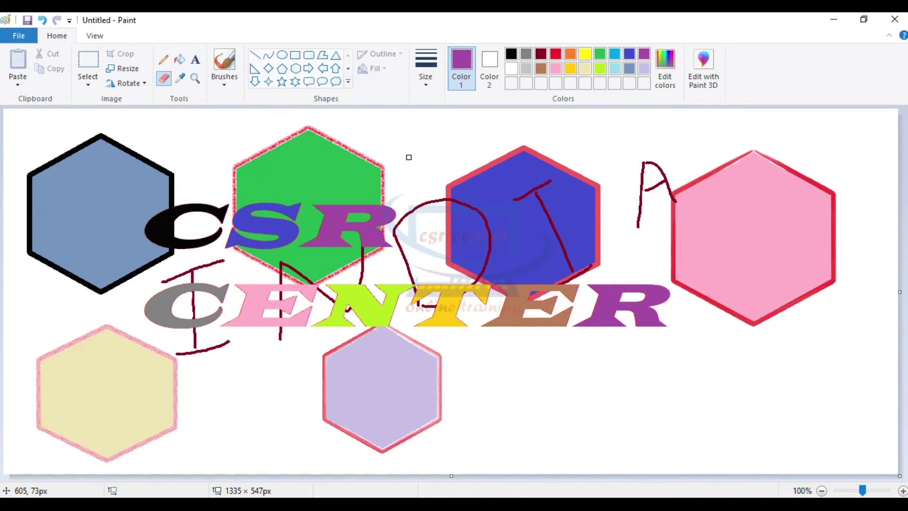
key("ctrl+plus")
key("ctrl+plus")
key("ctrl+plus")
key("ctrl+plus")
key("ctrl+plus")
key("ctrl+plus")
key("ctrl+plus")
key("ctrl+plus")
mouse_move(49, 146)
left_mouse_down()
mouse_move(191, 128)
mouse_move(404, 138)
mouse_move(82, 148)
mouse_move(22, 171)
mouse_move(429, 152)
left_mouse_up()
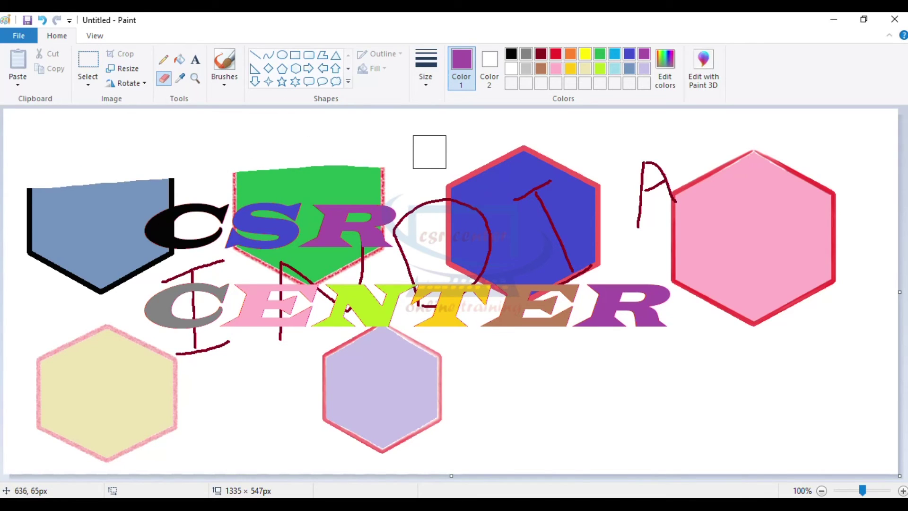
Step: Set the background color to lime and erase over the CSR letters and the neighboring hexagons with it
left_click(491, 58)
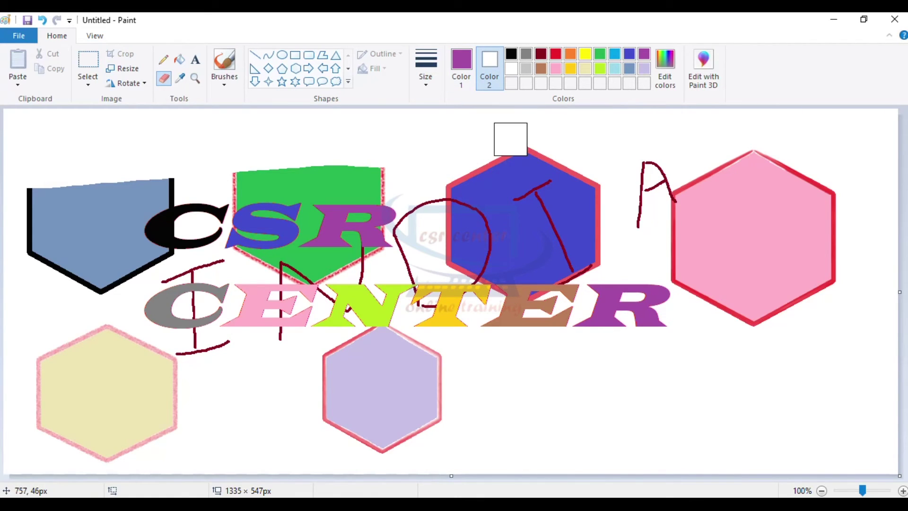
left_click(599, 67)
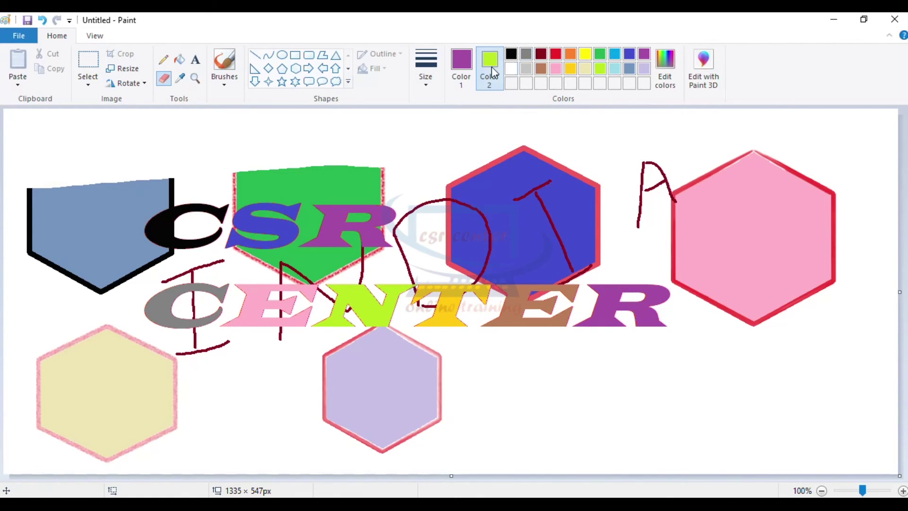
mouse_move(27, 202)
left_mouse_down()
mouse_move(266, 194)
mouse_move(324, 162)
mouse_move(32, 219)
mouse_move(466, 216)
mouse_move(44, 232)
mouse_move(506, 247)
left_mouse_up()
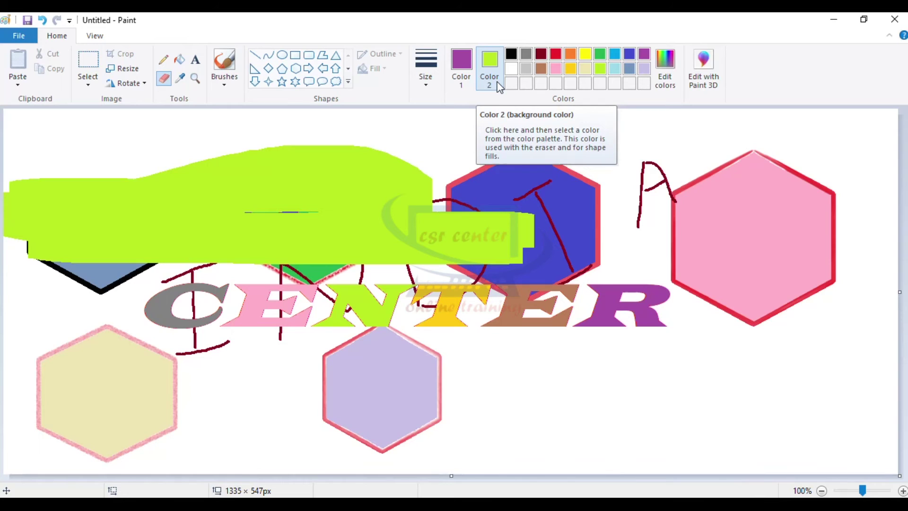
Step: Erase across the blue and pink hexagons with lime, and set the background color to white to erase broad strokes over the upper drawing
mouse_move(440, 209)
left_mouse_down()
mouse_move(613, 178)
mouse_move(300, 184)
mouse_move(865, 152)
mouse_move(810, 185)
mouse_move(750, 154)
mouse_move(449, 227)
mouse_move(581, 263)
mouse_move(778, 294)
left_mouse_up()
left_click(511, 69)
mouse_move(140, 278)
left_mouse_down()
mouse_move(671, 249)
mouse_move(114, 233)
mouse_move(426, 243)
mouse_move(856, 238)
left_mouse_up()
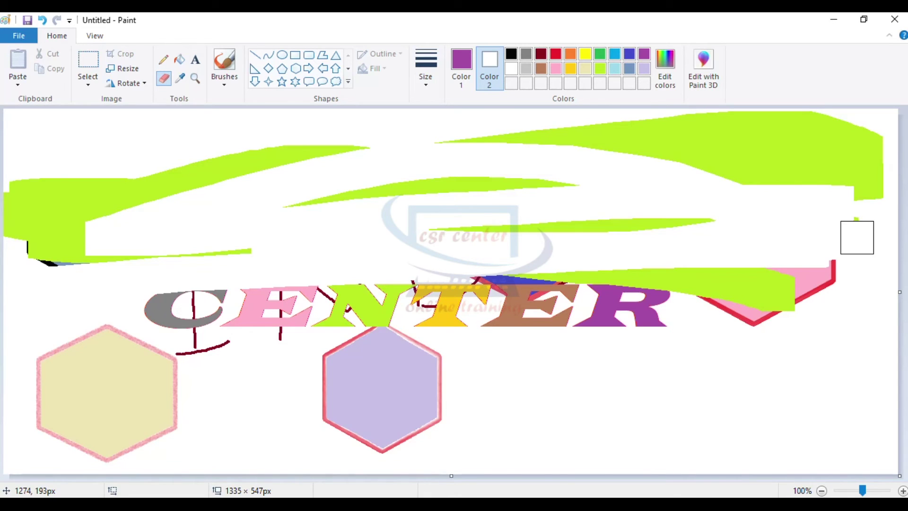
mouse_move(857, 237)
left_mouse_down()
mouse_move(477, 147)
mouse_move(879, 107)
mouse_move(435, 144)
mouse_move(71, 129)
mouse_move(192, 273)
left_mouse_up()
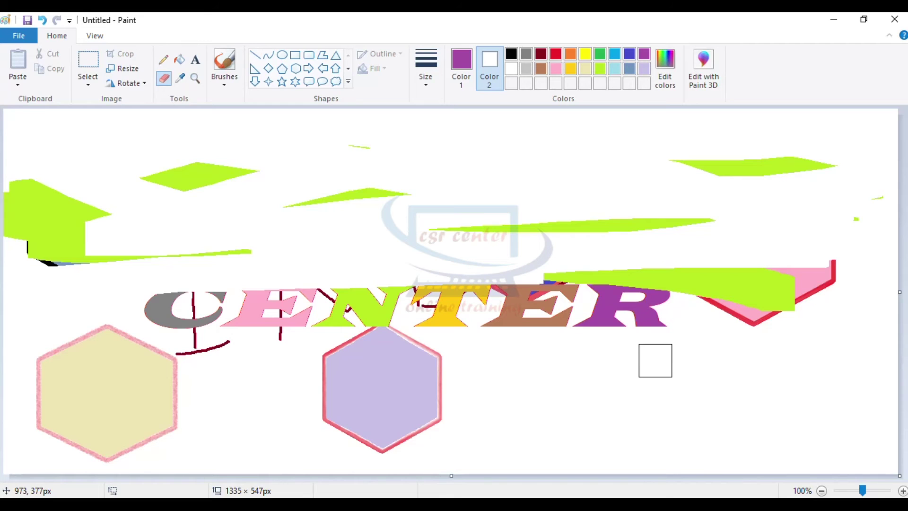
Step: Clear the whole canvas and paint a thick horizontal purple stroke near its upper left with the plain Brush at the largest size
key("ctrl+a")
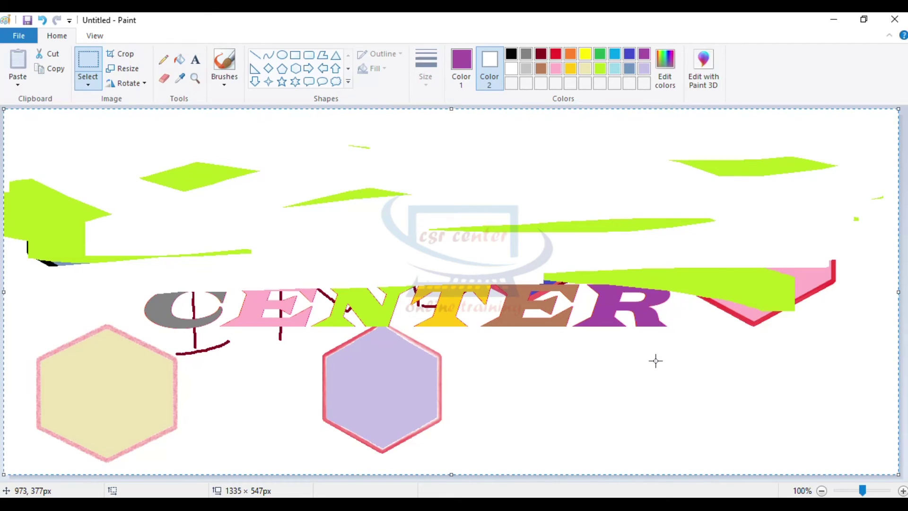
key("Delete")
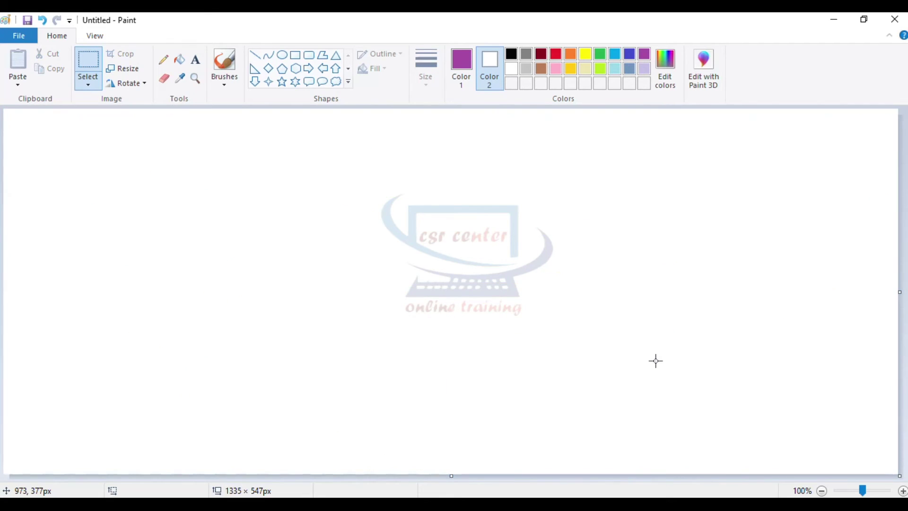
left_click(229, 87)
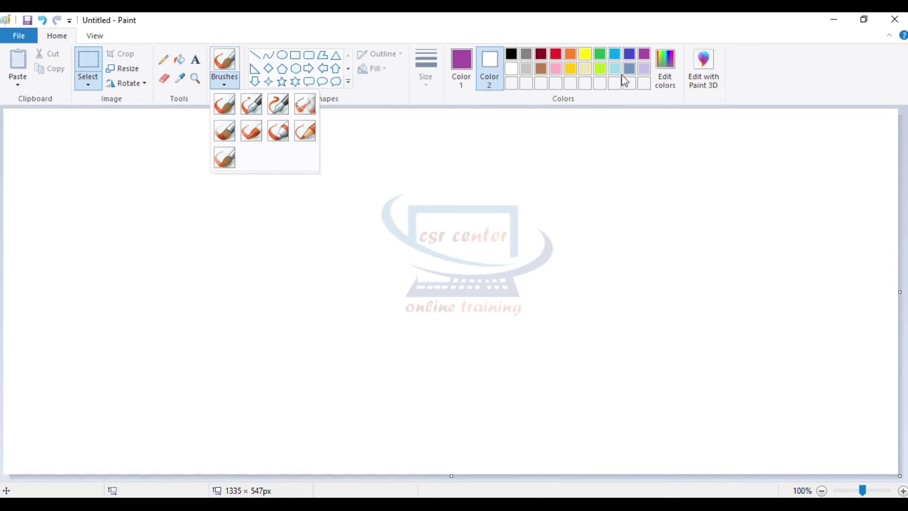
left_click(567, 52)
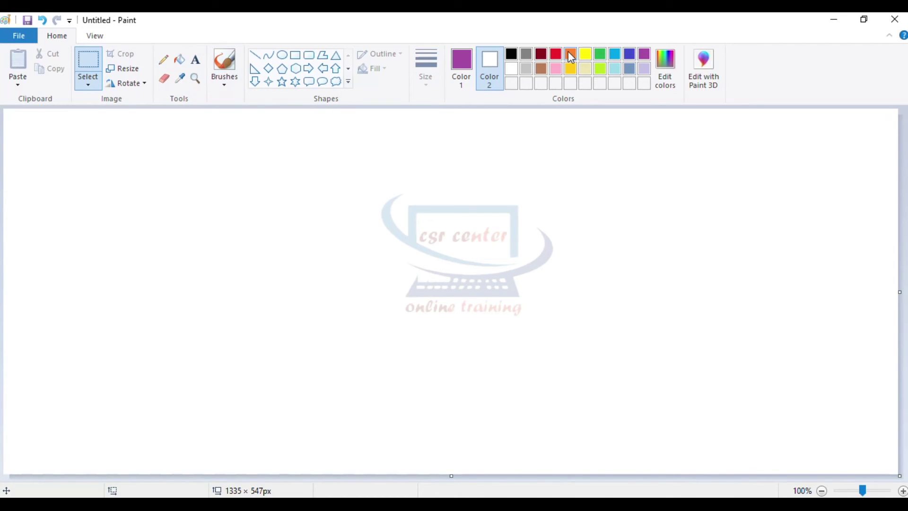
left_click(220, 88)
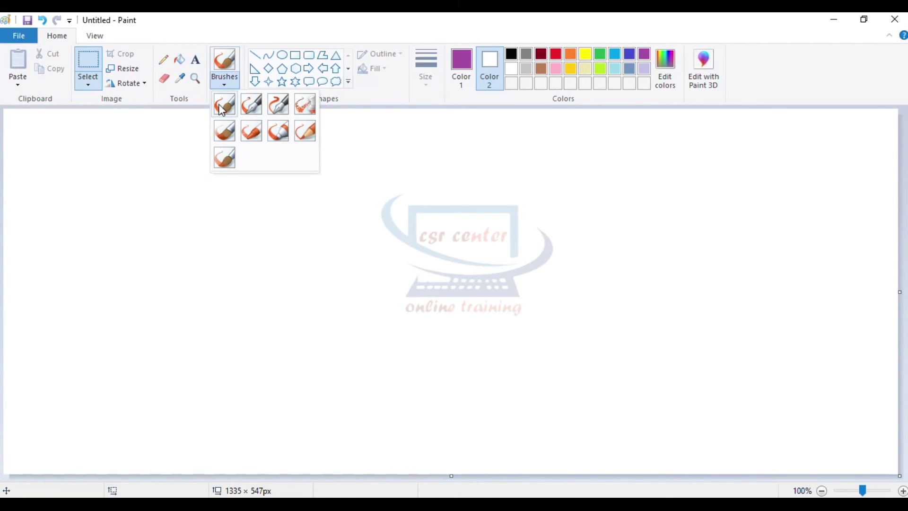
left_click(222, 156)
left_click(426, 85)
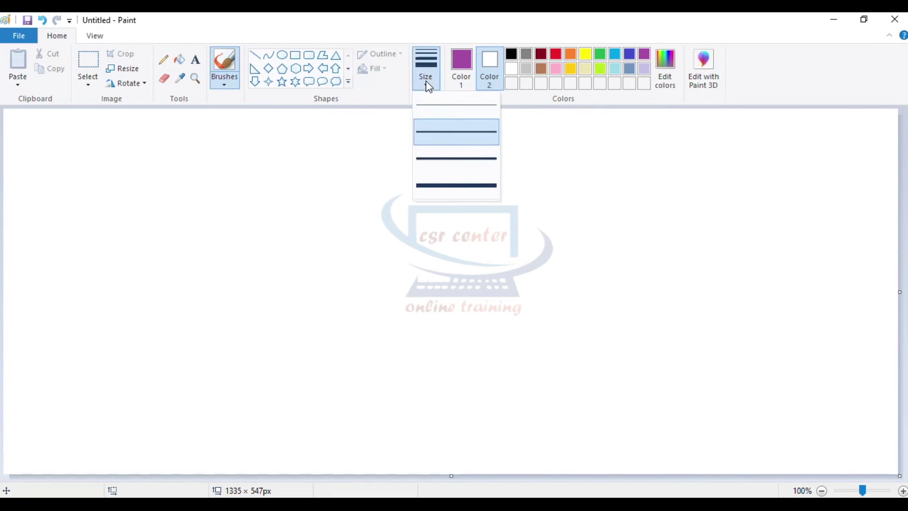
left_click(446, 191)
mouse_move(118, 163)
left_mouse_down()
mouse_move(367, 161)
mouse_move(192, 167)
mouse_move(293, 162)
left_mouse_up()
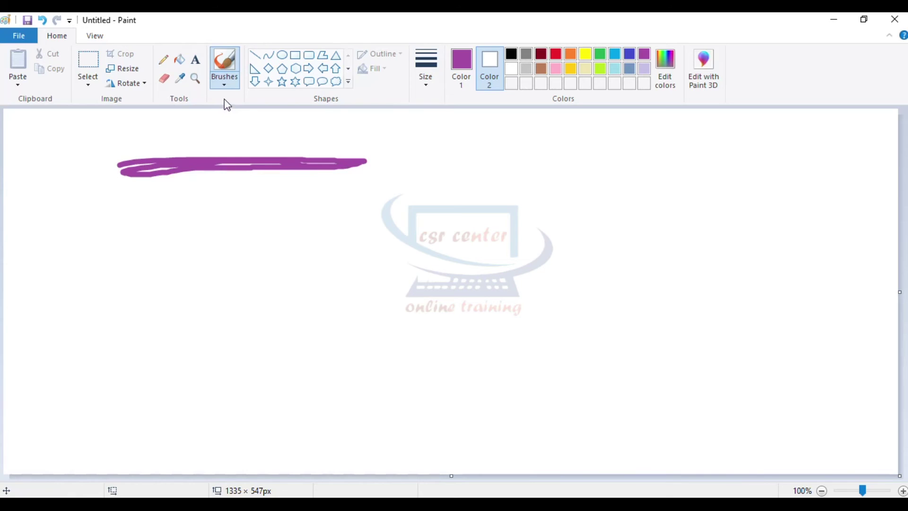
Step: Paint two purple lines below the first stroke, using Calligraphy brush 1 and Calligraphy brush 2
left_click(228, 83)
left_click(249, 103)
left_click_drag(123, 220, 375, 209)
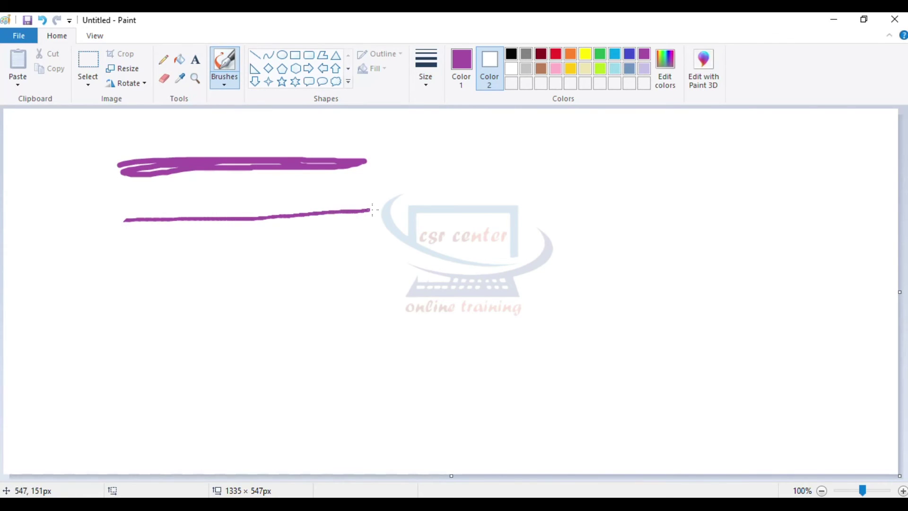
left_click(228, 85)
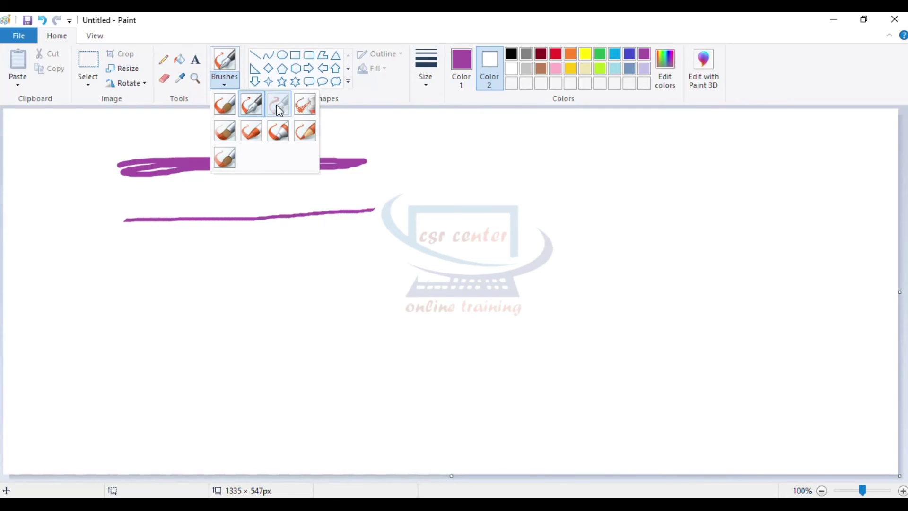
left_click(278, 104)
left_click_drag(136, 257, 390, 245)
Step: Paint a purple Airbrush stroke and a purple Oil brush stroke beneath the calligraphy lines
left_click(225, 84)
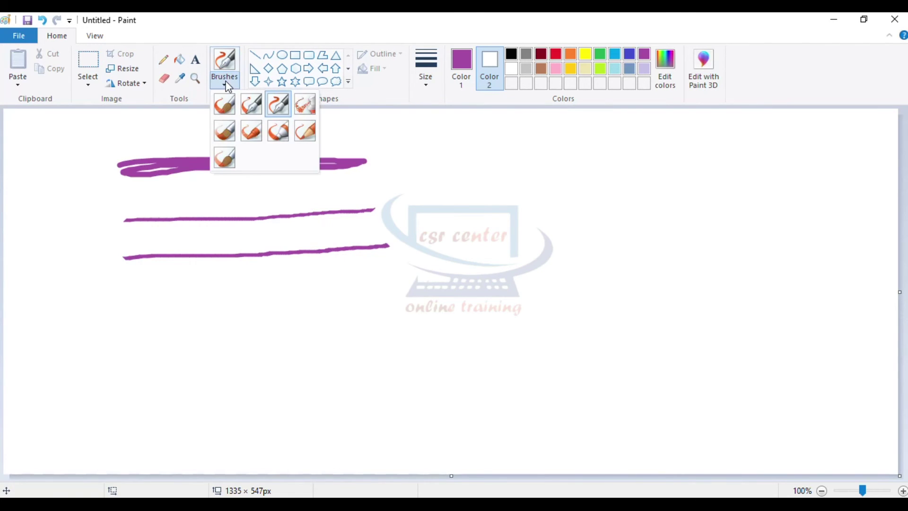
left_click(305, 103)
left_click_drag(124, 294, 400, 280)
left_click(225, 89)
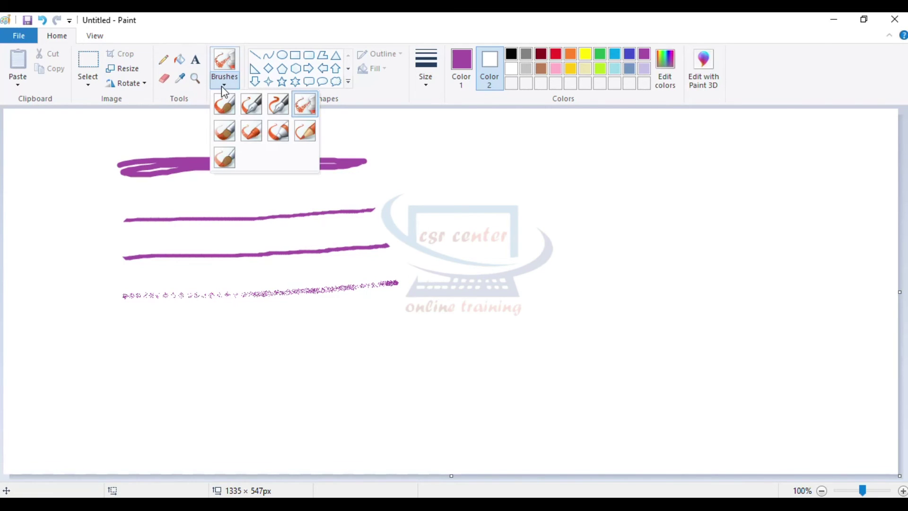
left_click(223, 130)
mouse_move(123, 340)
left_mouse_down()
mouse_move(356, 335)
mouse_move(450, 322)
left_mouse_up()
Step: Paint a purple Crayon stroke and a purple Marker stroke beneath the oil brush stroke
left_click(218, 82)
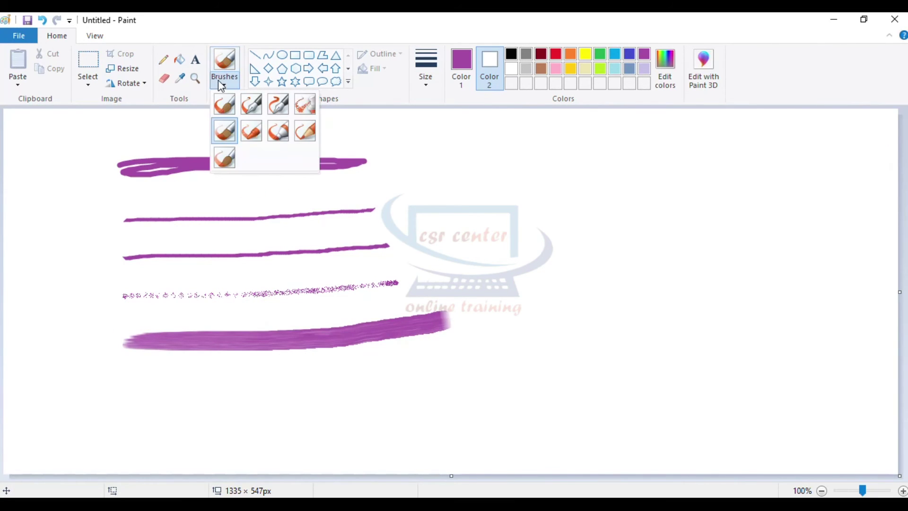
left_click(252, 132)
left_click_drag(158, 381, 457, 376)
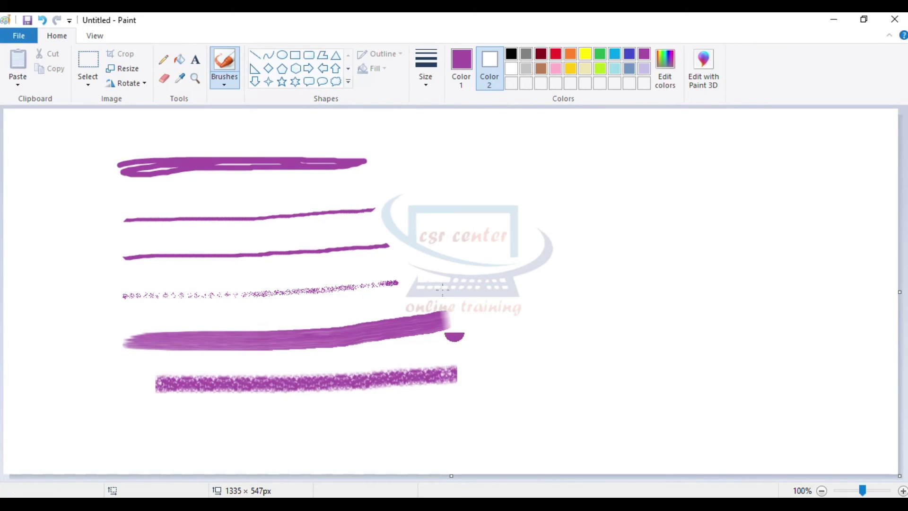
left_click(228, 80)
left_click(283, 133)
mouse_move(192, 432)
left_mouse_down()
mouse_move(432, 430)
mouse_move(494, 418)
left_mouse_up()
Step: Paint a Natural pencil line and a Watercolor brush stroke in purple on the canvas's right half
left_click(224, 81)
left_click(303, 130)
left_click_drag(427, 188, 785, 164)
left_click(239, 80)
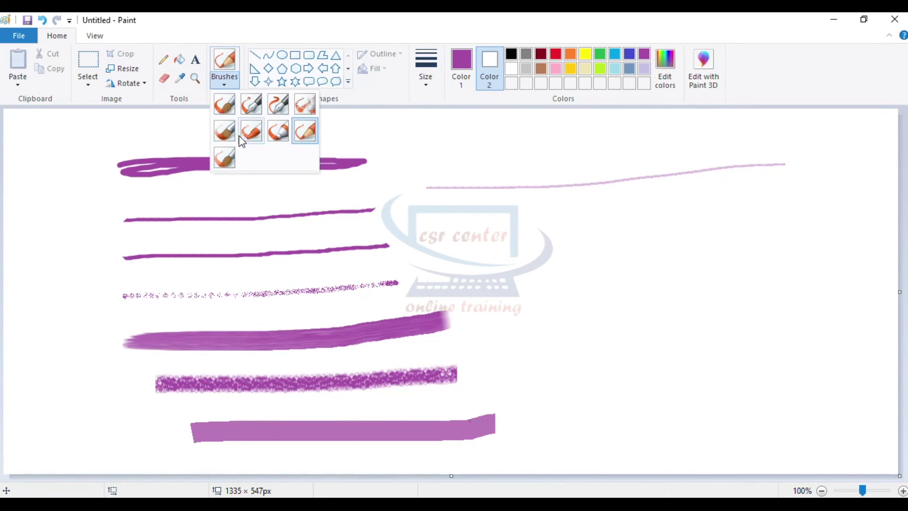
left_click(224, 159)
left_click_drag(513, 256, 822, 206)
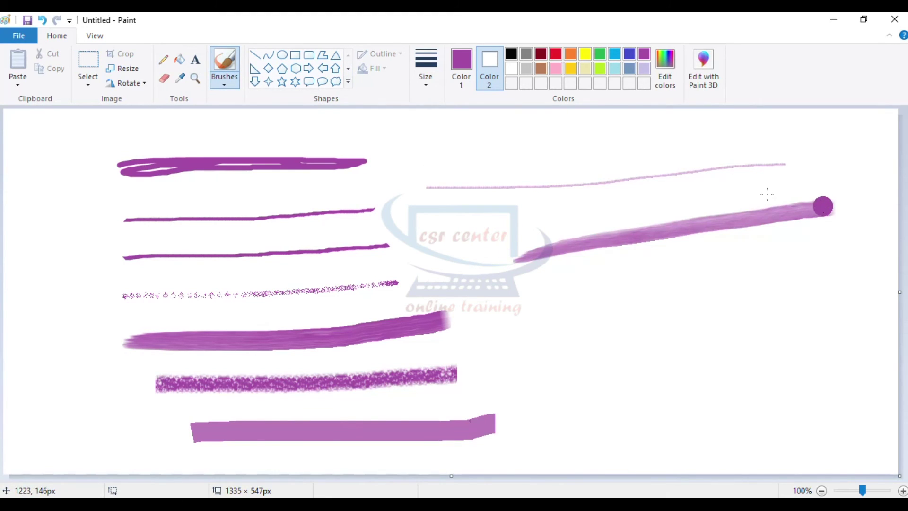
Step: Clear the whole canvas and draw a large purple-outlined four-point star left of center
key("ctrl+a")
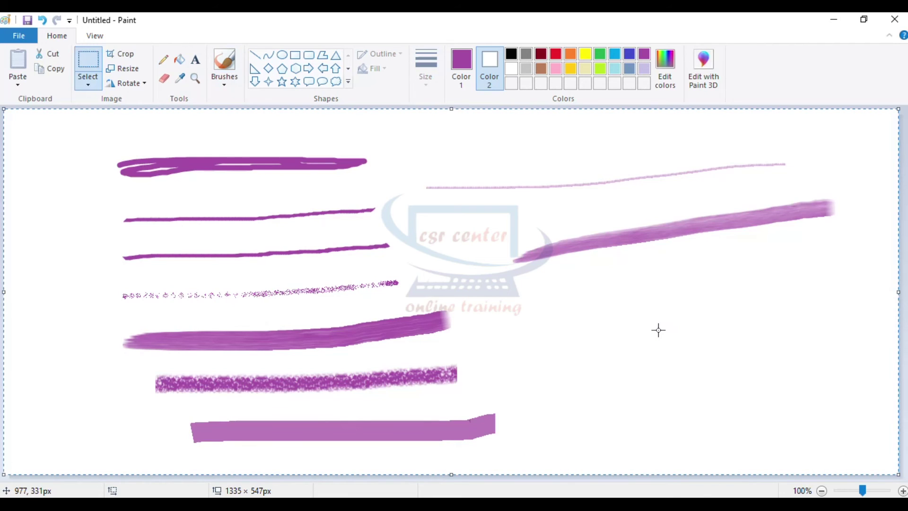
key("Delete")
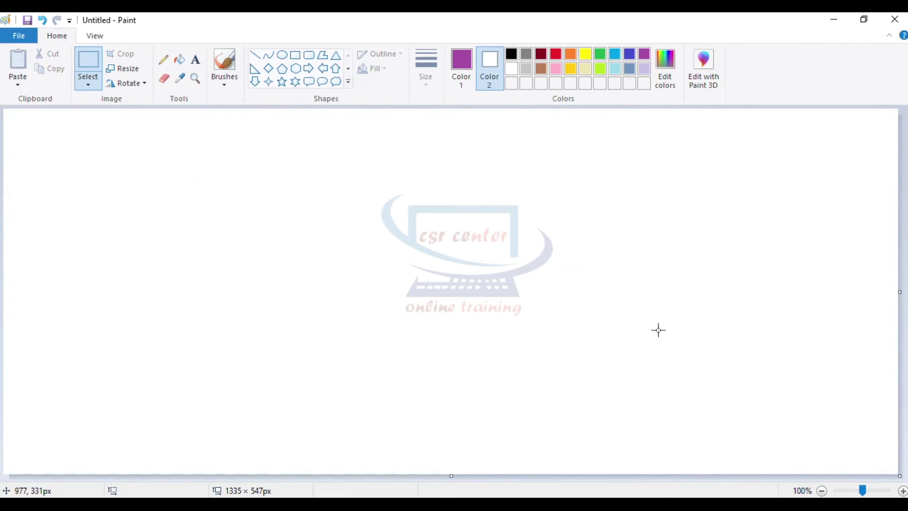
left_click(269, 82)
left_click_drag(294, 167, 478, 327)
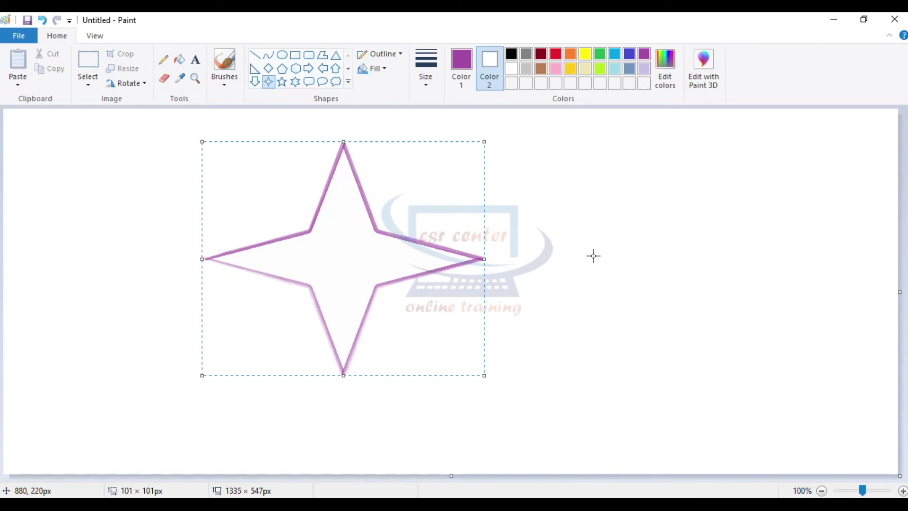
left_click(593, 256)
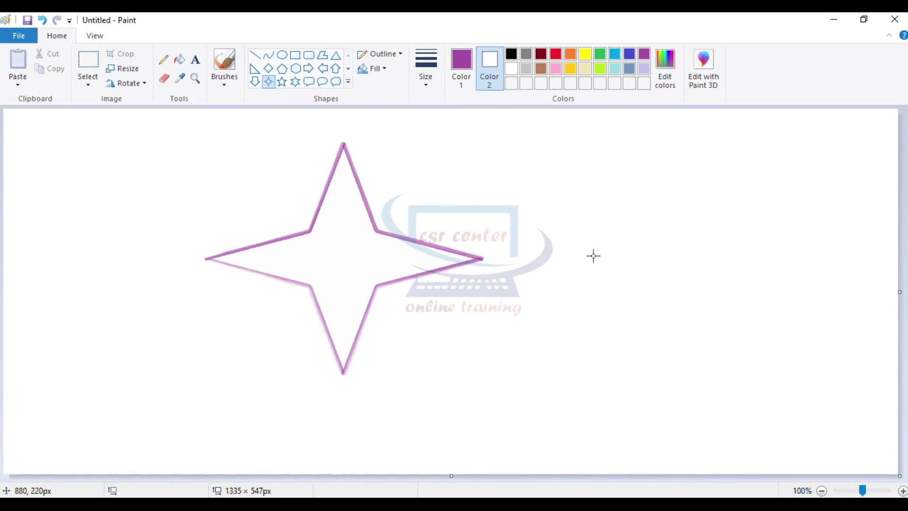
Step: Move the star's left and right arms outward using rectangular selections, and undo both moves
left_click(87, 69)
left_click_drag(156, 193, 310, 356)
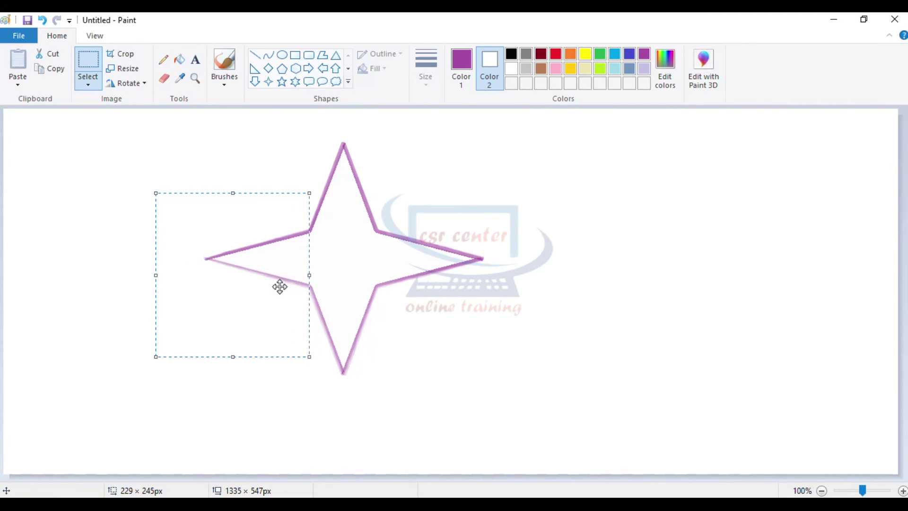
left_click_drag(286, 300, 228, 279)
left_click(404, 263)
left_click_drag(384, 192, 532, 350)
left_click_drag(477, 291, 506, 291)
left_click(522, 364)
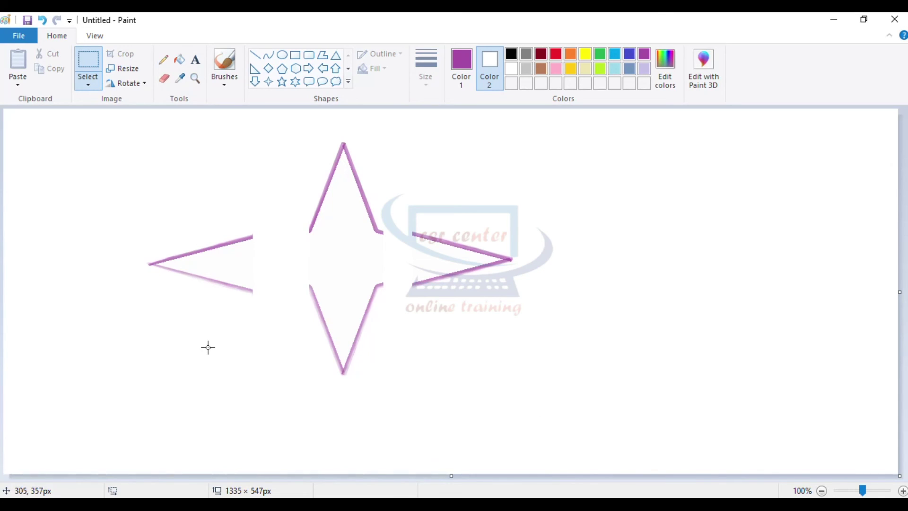
key("ctrl+z")
key("ctrl+z")
Step: Select the whole star with a rectangular selection and shrink it proportionally to about 442 by 332 px
left_click_drag(182, 134, 560, 410)
left_click_drag(561, 134, 479, 188)
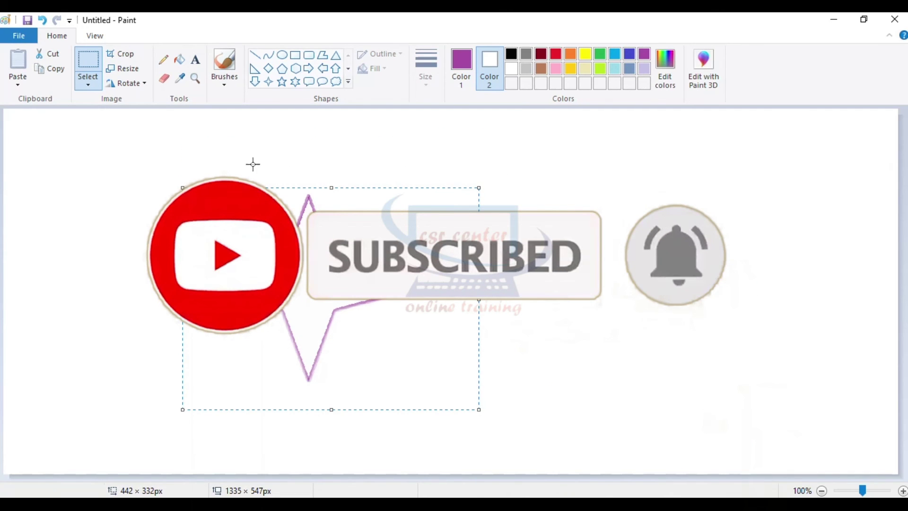
Step: Resize the selected star to 150 percent with aspect ratio maintained, and move it toward the canvas's upper left
left_click(121, 71)
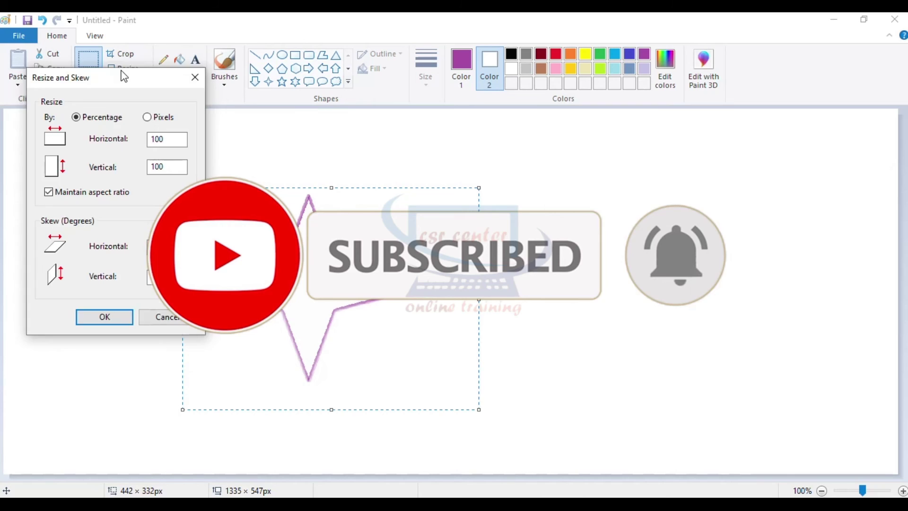
left_click_drag(118, 83, 649, 115)
left_click(707, 202)
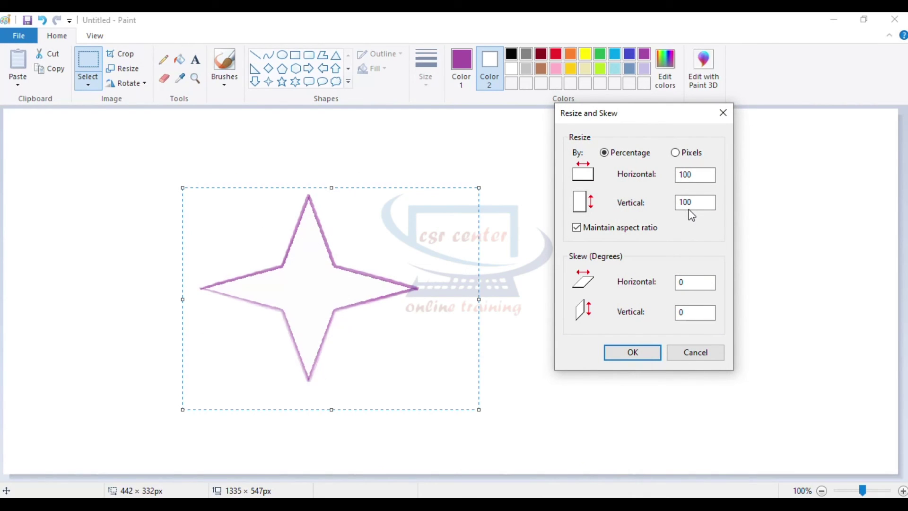
left_click_drag(704, 177, 648, 177)
type("15")
left_click(633, 353)
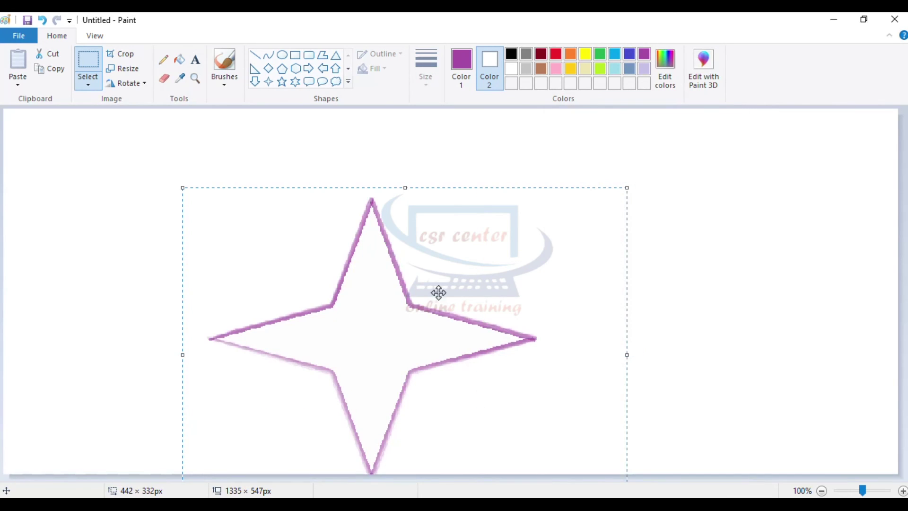
left_click_drag(438, 191, 349, 144)
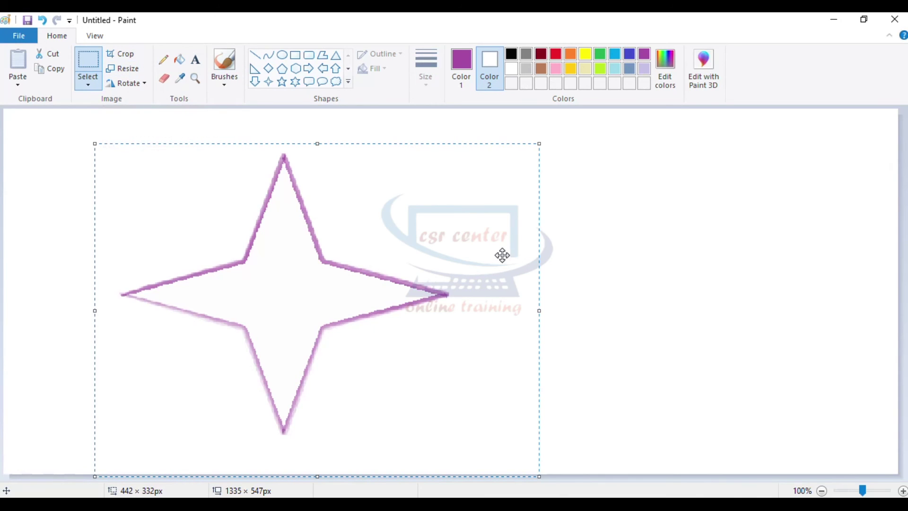
left_click(611, 185)
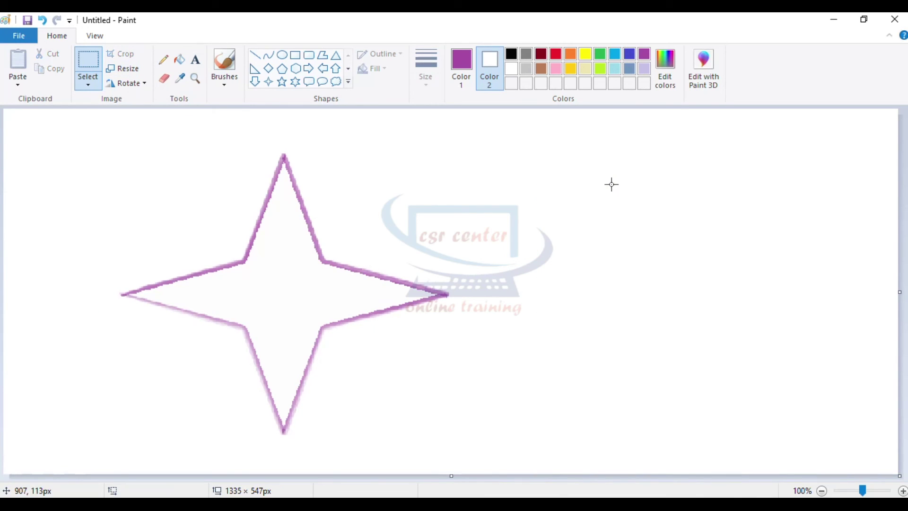
Step: Delete the star by clearing the entire canvas
key("ctrl+a")
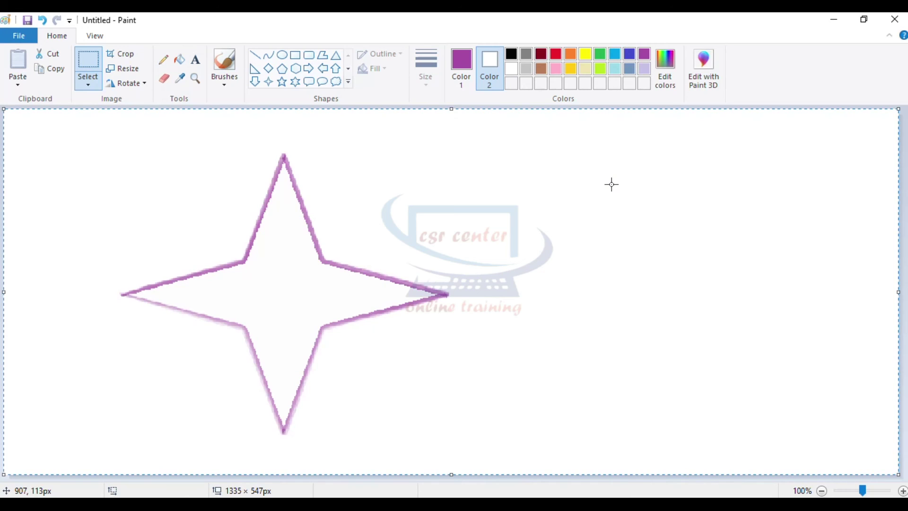
key("Delete")
Step: Set Color 2 to dark red and draw a purple S-shaped curve about 308 px wide with the second-thinnest line size
left_click(268, 55)
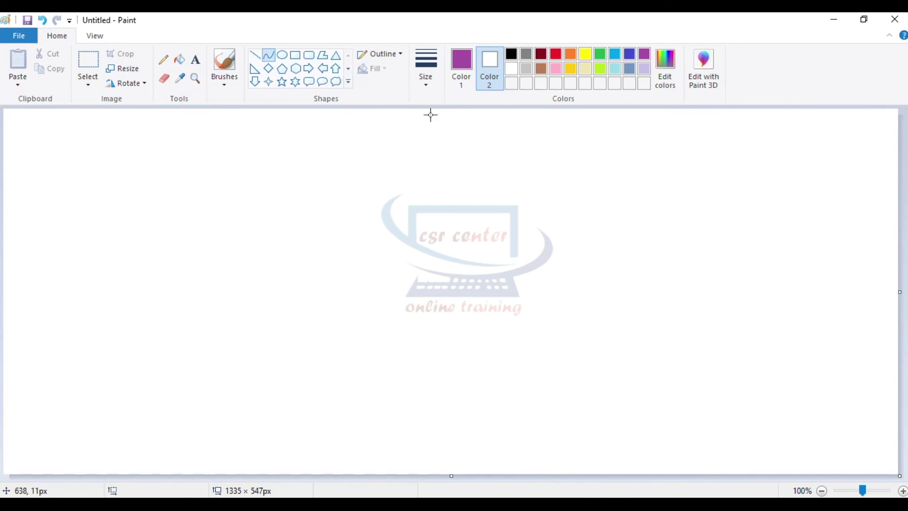
left_click(429, 87)
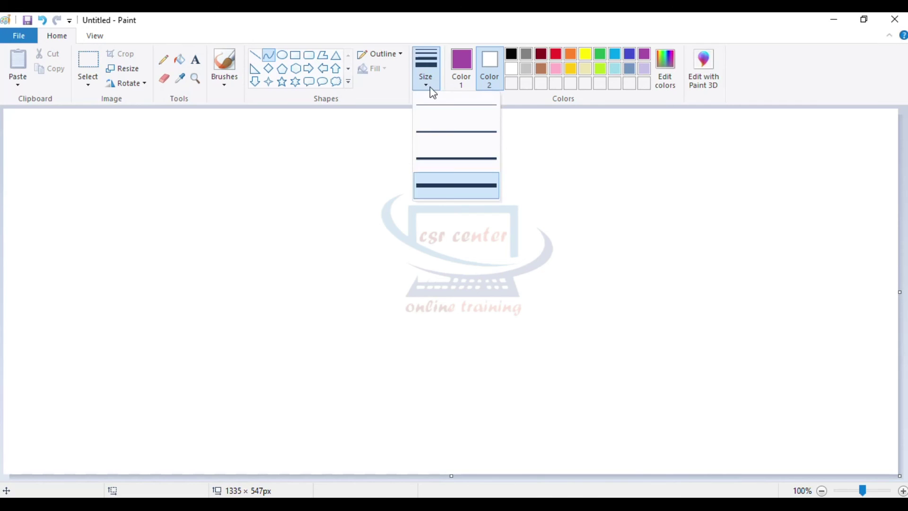
left_click(443, 134)
left_click(540, 55)
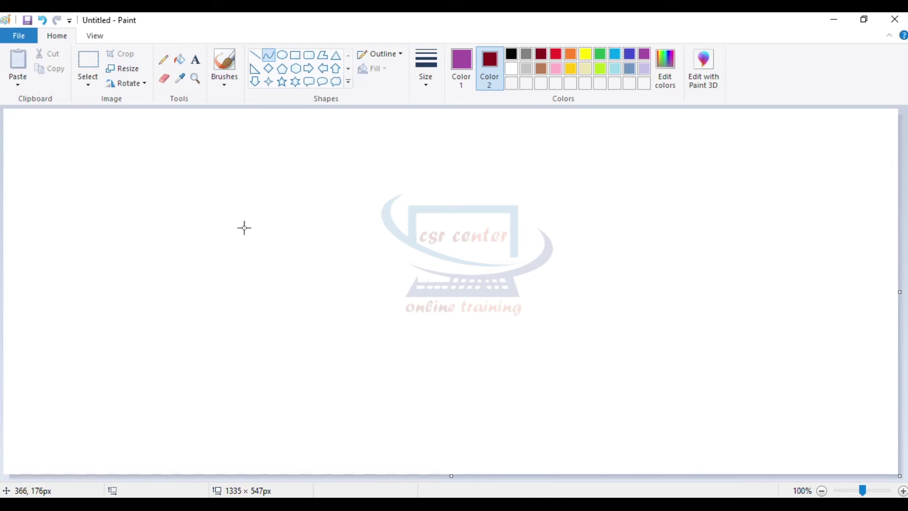
left_click_drag(242, 233, 450, 232)
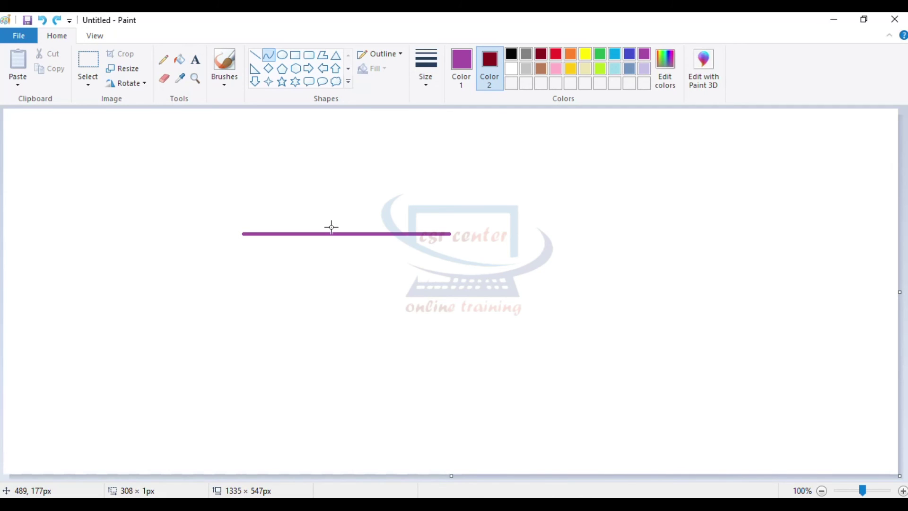
left_click_drag(298, 234, 300, 212)
left_click_drag(389, 223, 385, 261)
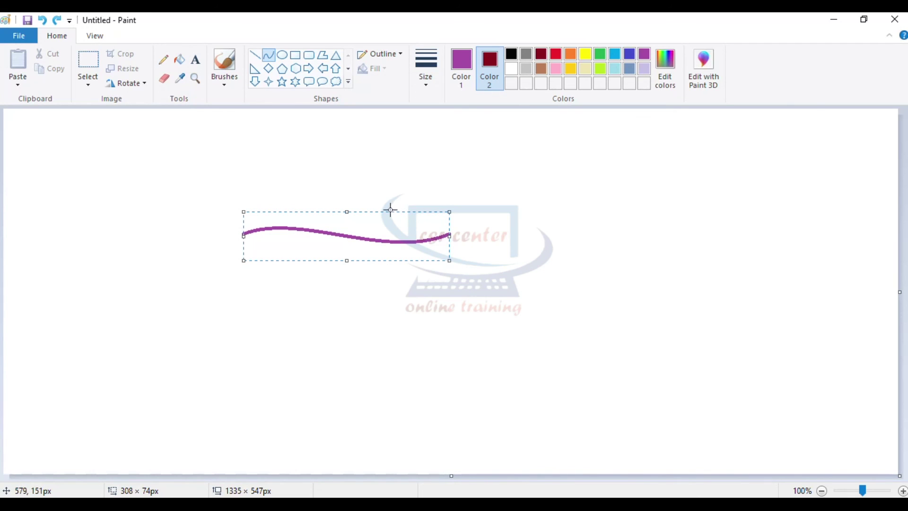
Step: Move the purple curve higher on the canvas, and place a copy of it directly below the original
left_click_drag(388, 212, 387, 164)
left_click(451, 263)
left_click(88, 69)
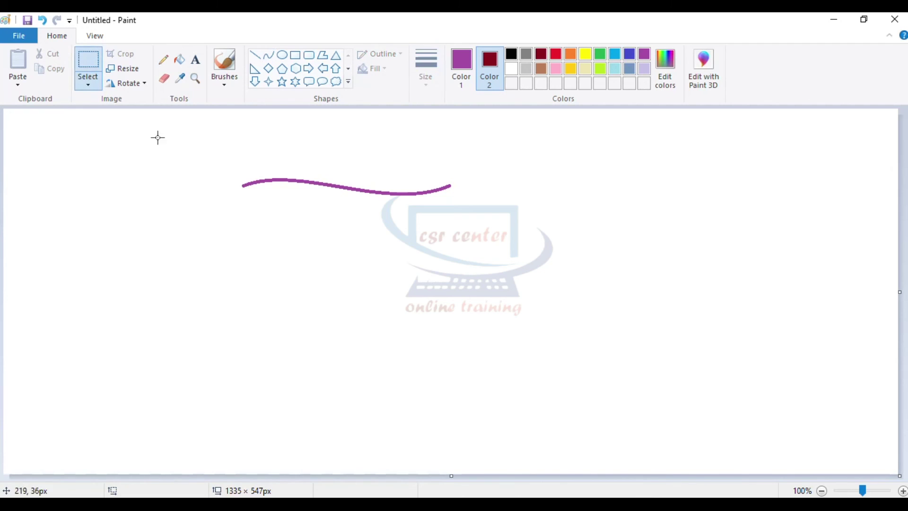
left_click_drag(226, 161, 467, 215)
left_click(63, 70)
left_click(17, 62)
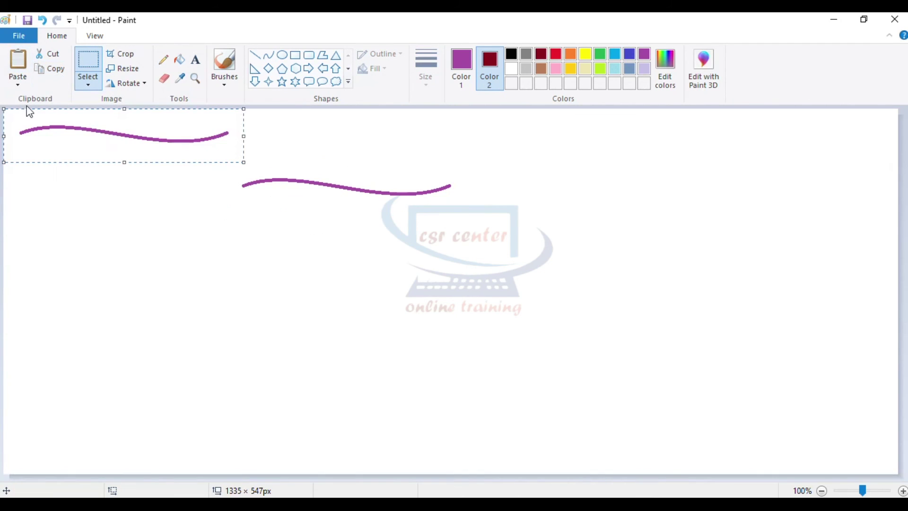
left_click_drag(162, 128, 384, 218)
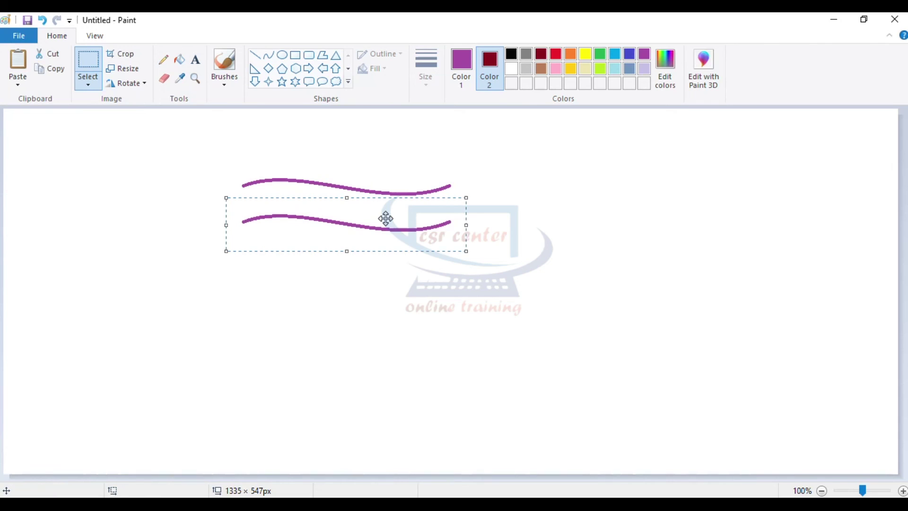
Step: Paste two more copies of the curve and stack them below the others at even spacing
left_click(15, 64)
left_click_drag(111, 150, 339, 274)
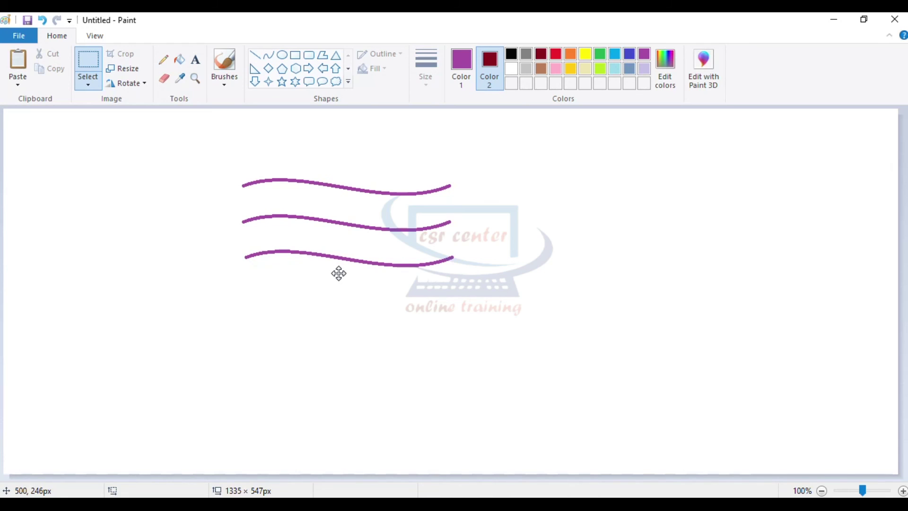
left_click(72, 190)
left_click(16, 61)
left_click_drag(66, 154, 305, 310)
Step: Draw a flagpole line about 30 by 413 px down from the curves' left ends and a line about 5 by 171 px closing their right ends
left_click(254, 55)
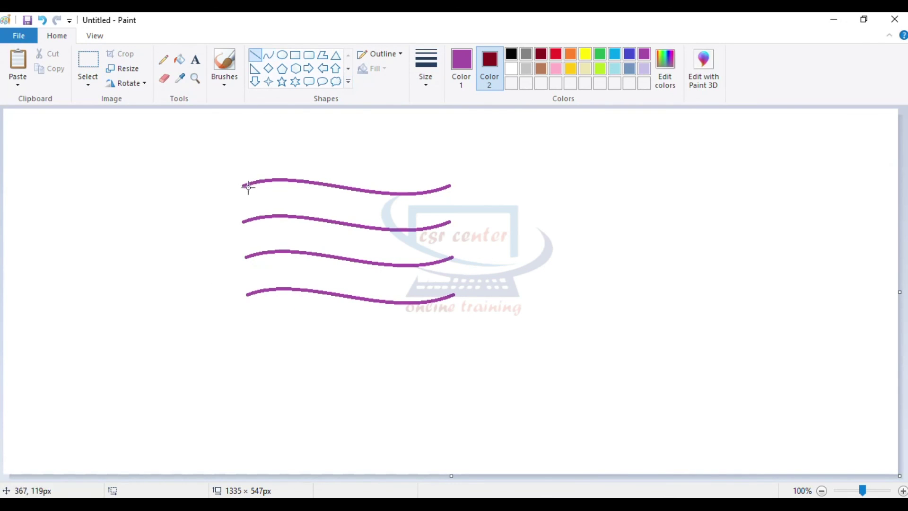
left_click_drag(242, 185, 261, 460)
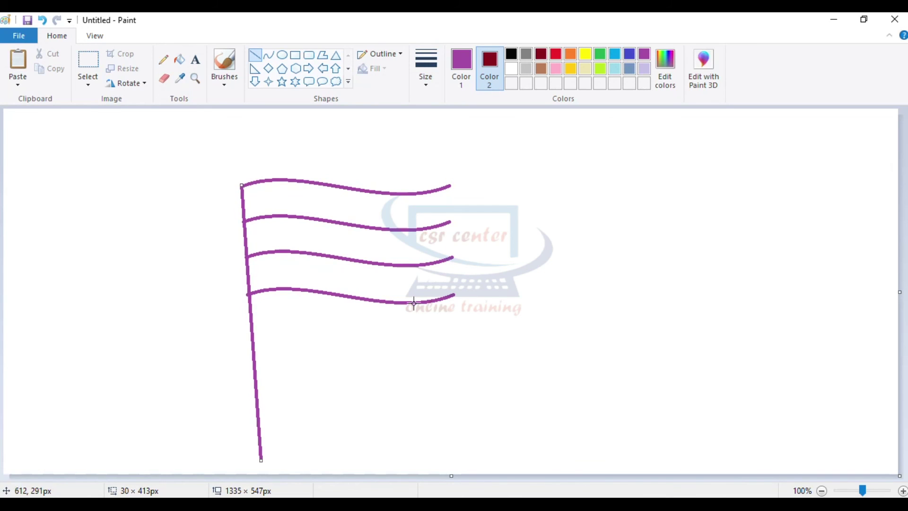
left_click_drag(452, 184, 453, 297)
Step: Fill the flag's top stripe with orange and its bottom stripe with green
left_click(179, 59)
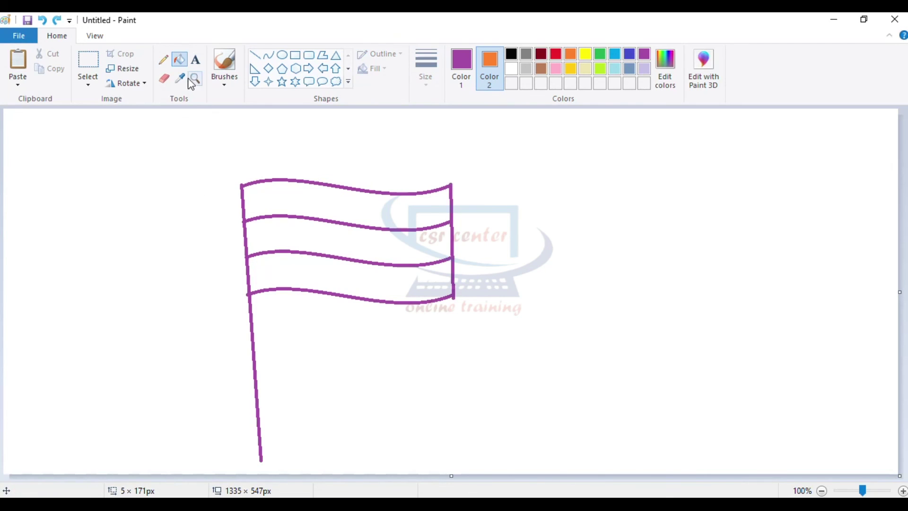
left_click(570, 54)
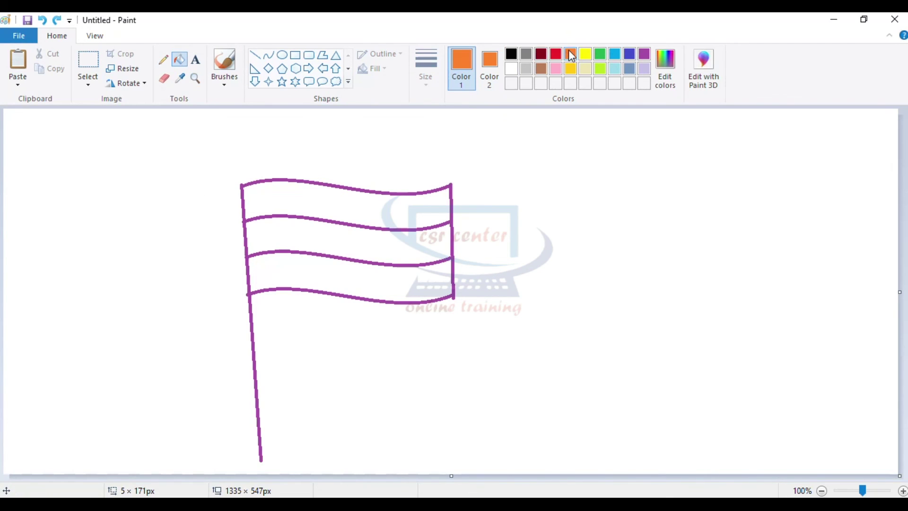
left_click(369, 198)
left_click(599, 54)
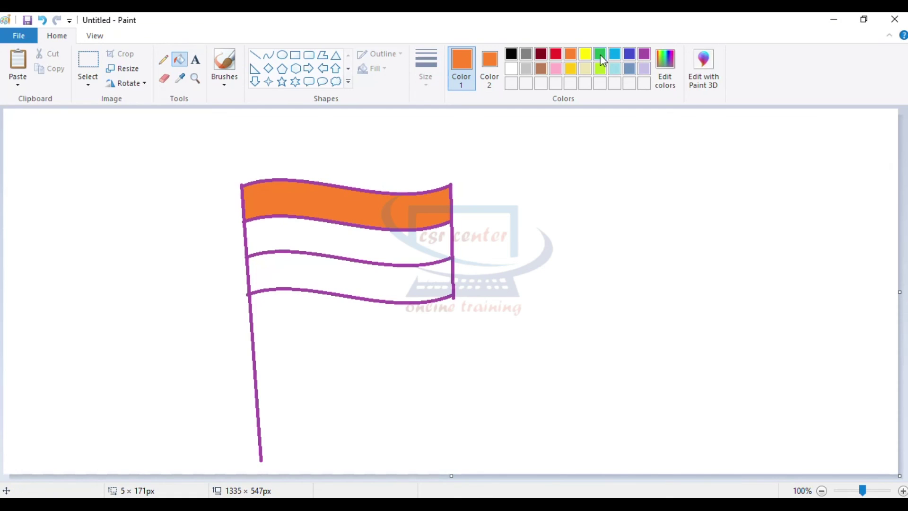
left_click(400, 278)
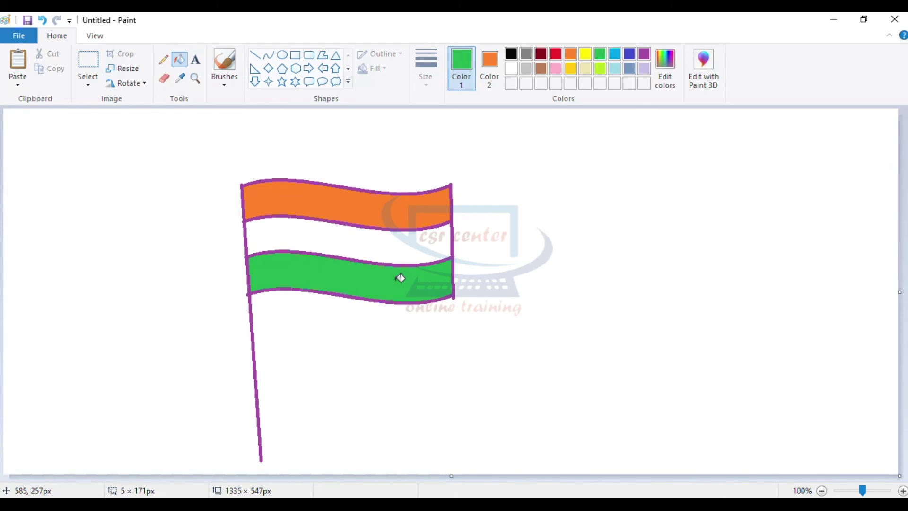
Step: Copy the whole flag with a rectangular selection of about 437 by 470 px and place the copy to the right of the original
left_click(88, 67)
left_click_drag(201, 153, 494, 468)
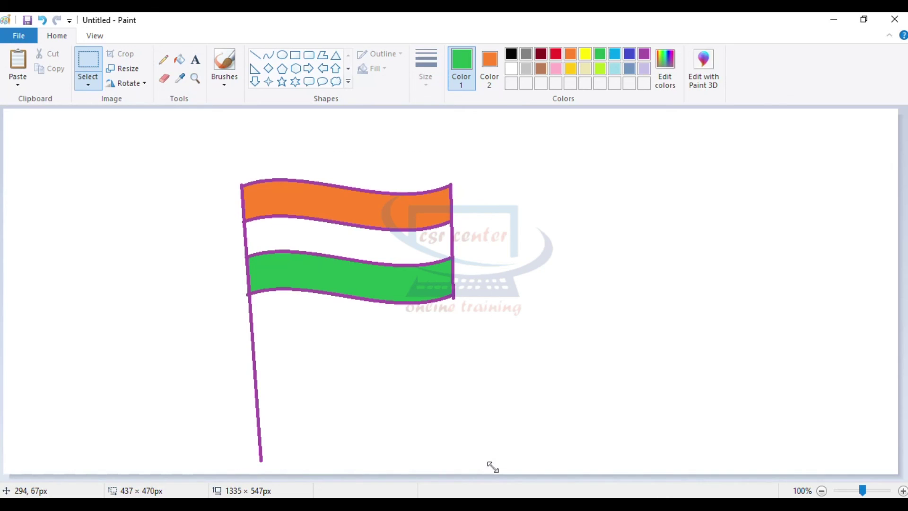
left_click(49, 70)
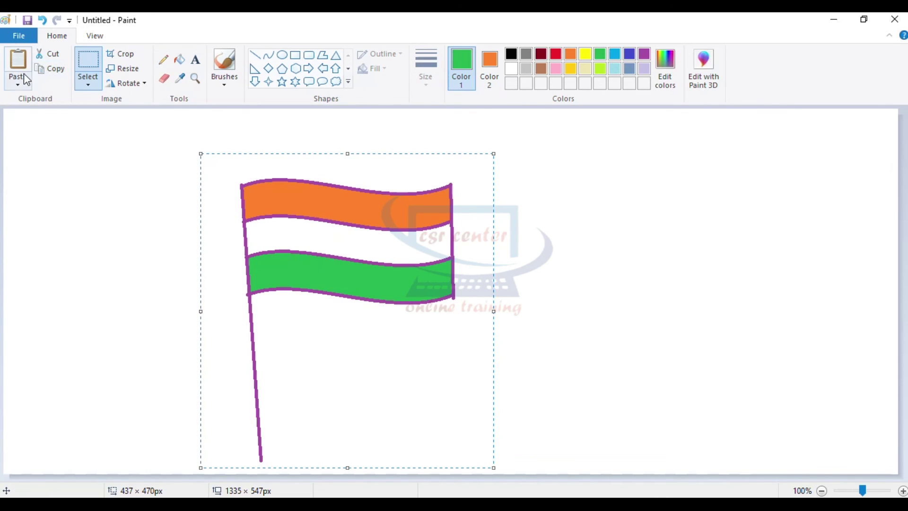
left_click(24, 73)
left_click_drag(205, 206, 668, 235)
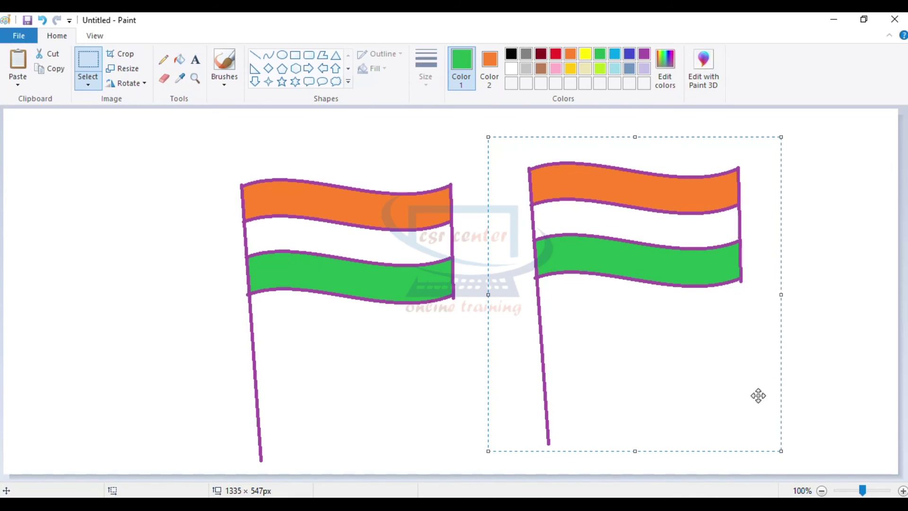
Step: Rotate the pasted flag right 90° and back left 90°
left_click(144, 85)
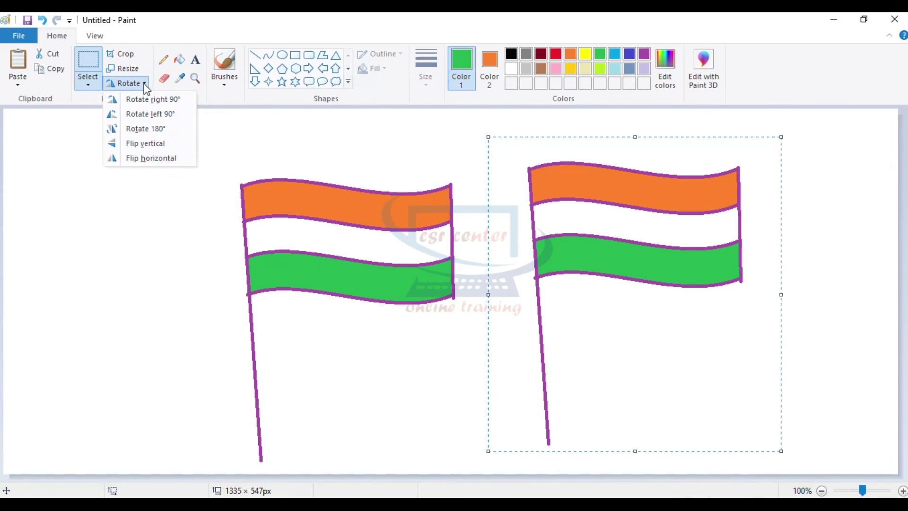
left_click(152, 100)
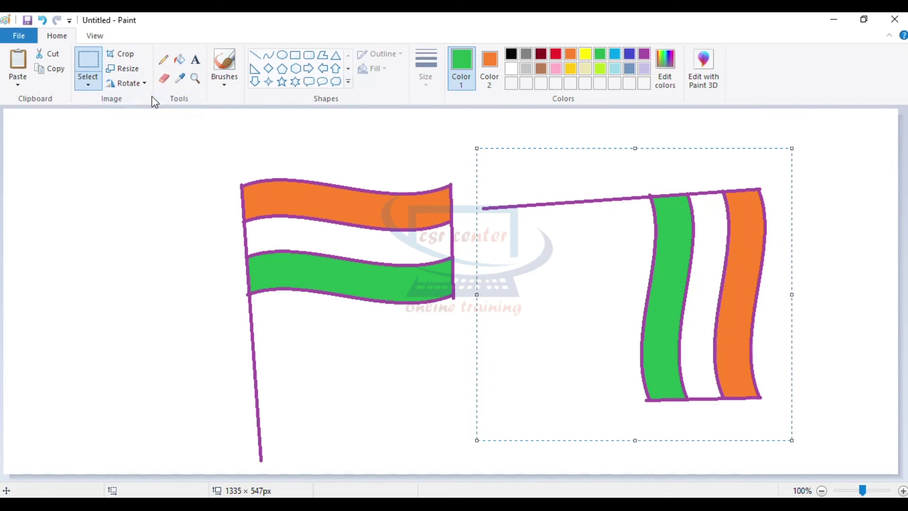
left_click(144, 85)
left_click(157, 115)
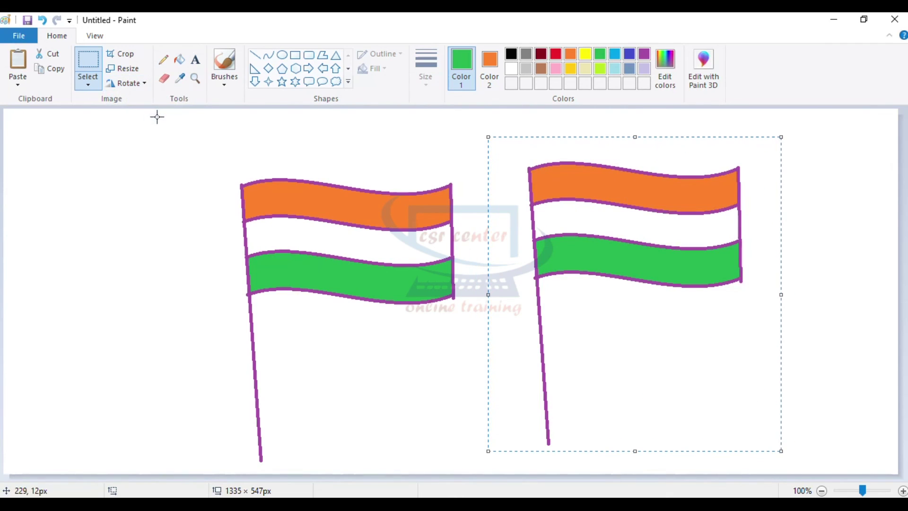
Step: Rotate the pasted flag 180°, flip it vertically, and move it slightly down and to the right so it roughly lines up with the original
left_click(144, 84)
left_click(150, 141)
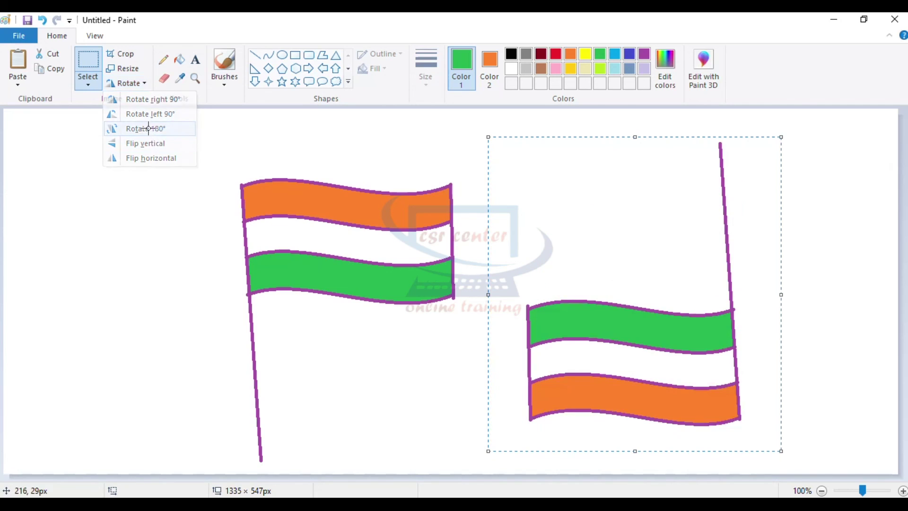
left_click(148, 88)
left_click(143, 143)
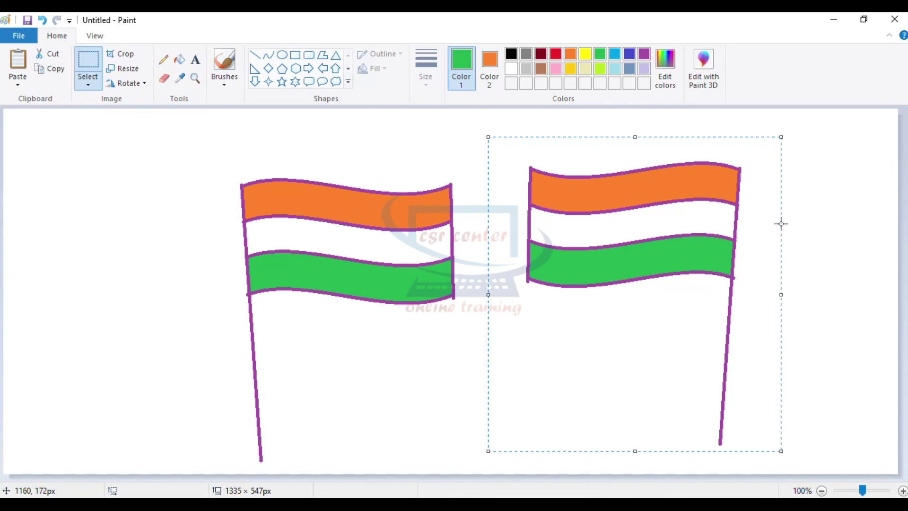
left_click_drag(777, 222, 789, 232)
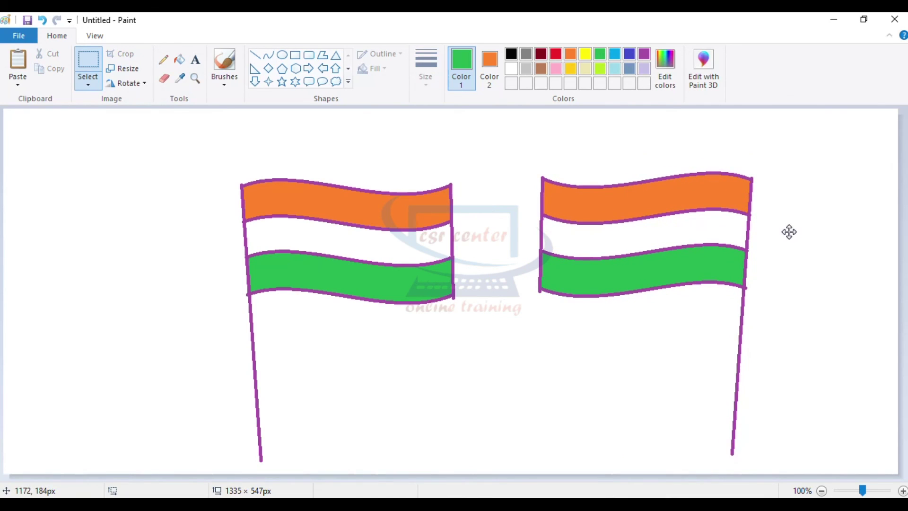
left_click(868, 313)
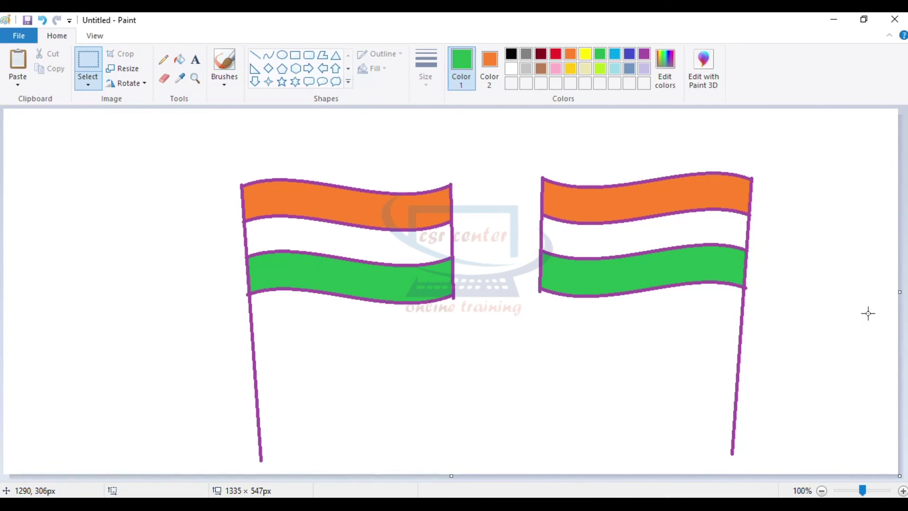